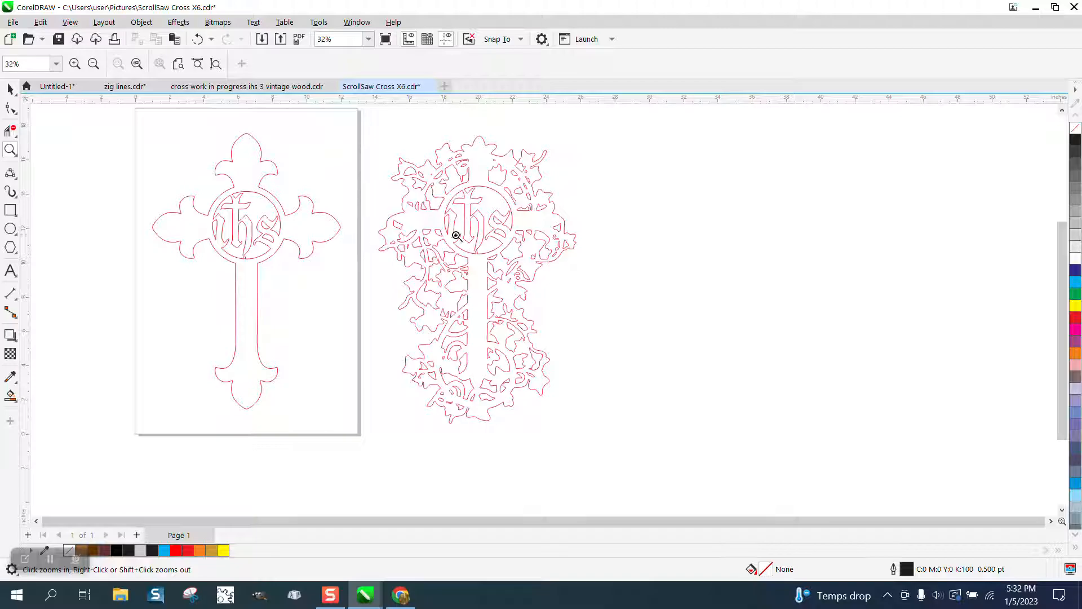
- Move the black cross bitmap up and farther away from the page to free up space beside it
left_click_drag(140, 121, 428, 438)
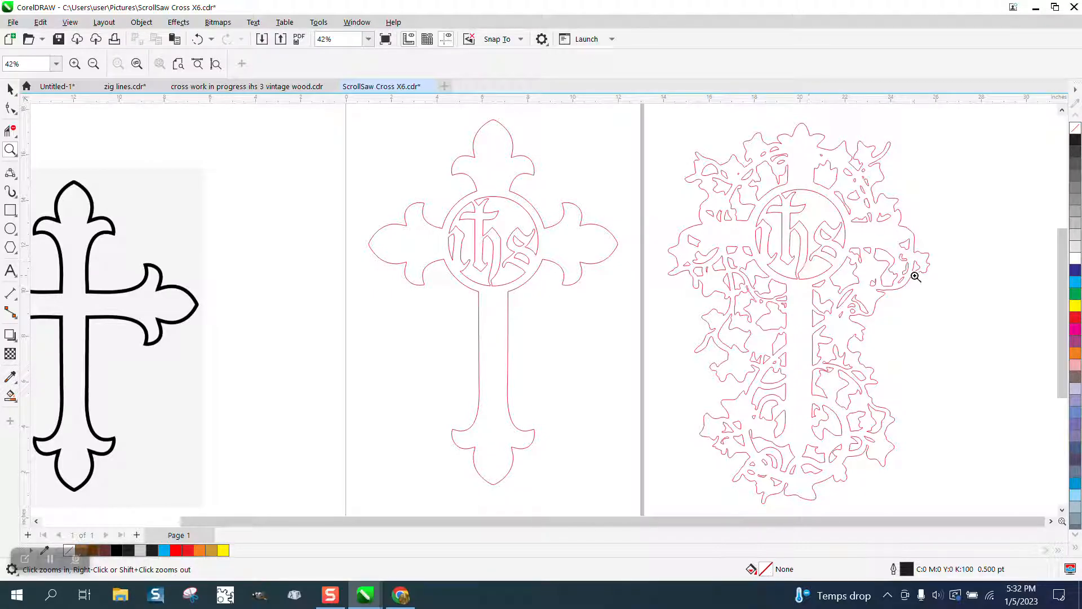
scroll(824, 275, "down", 4)
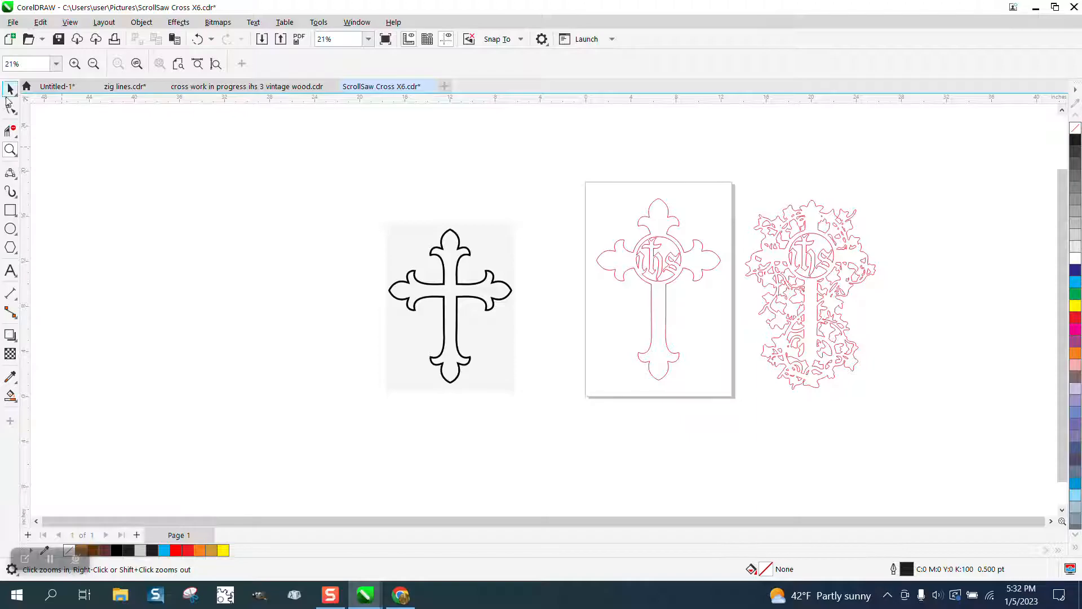
key("space")
left_click(478, 287)
left_click_drag(477, 287, 300, 233)
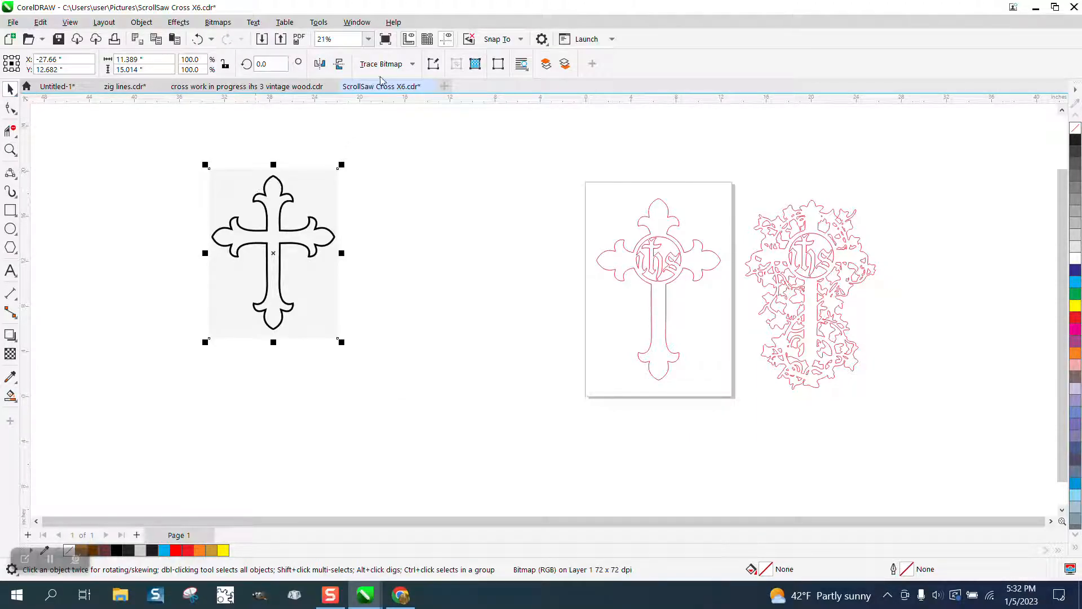
- Outline-trace the cross bitmap as Clipart with the default settings and place the traced result beside the original
left_click(412, 64)
mouse_move(407, 119)
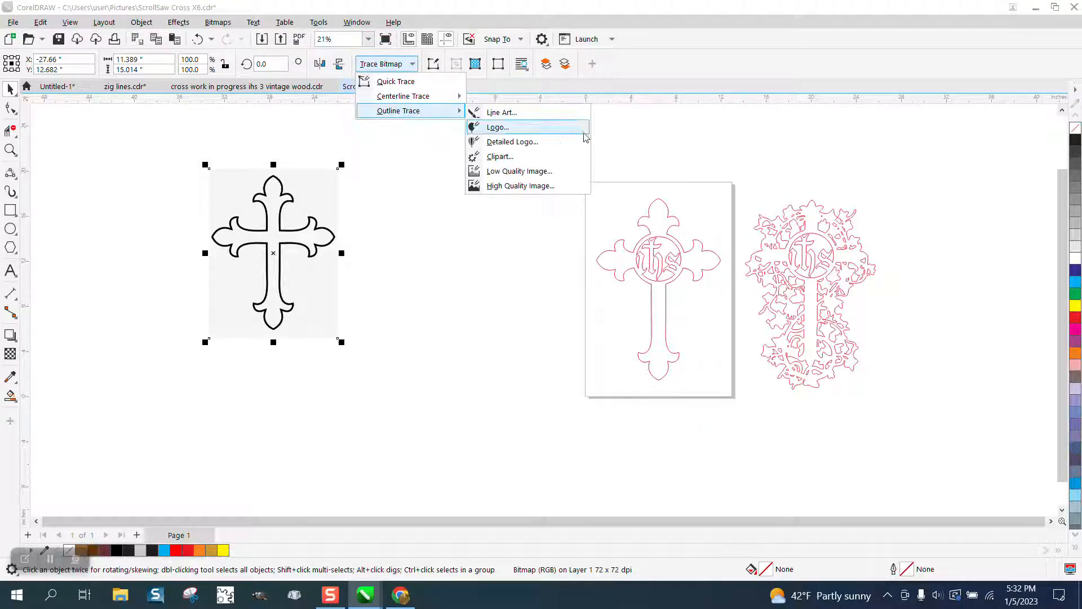
left_click(495, 158)
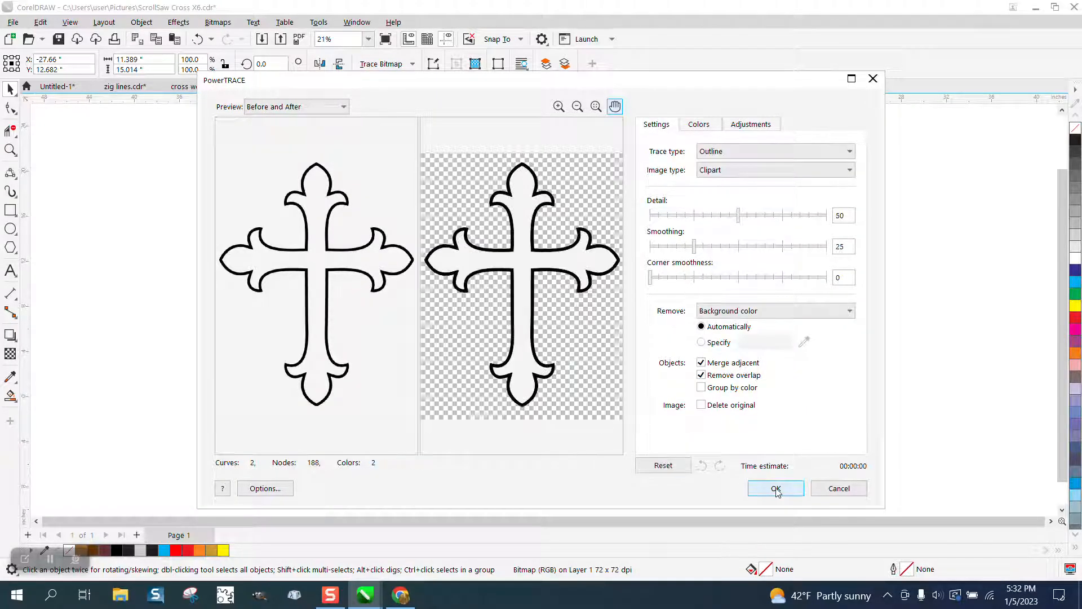
left_click(776, 488)
left_click_drag(292, 262, 432, 260)
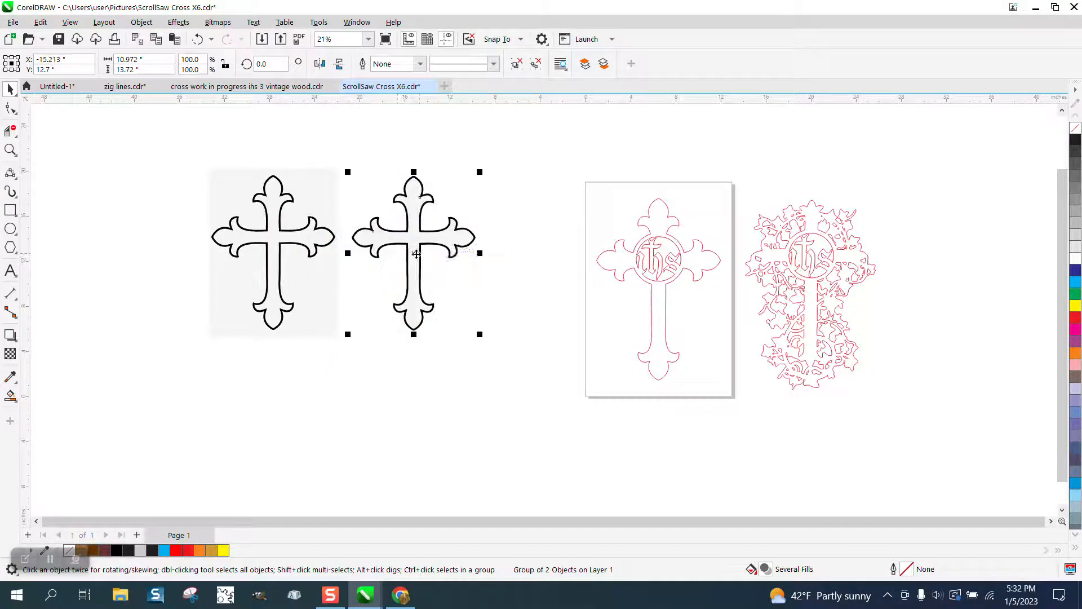
- Ungroup the traced cross and move its black outline shape off the pale background shape, close to the page
left_click(142, 24)
mouse_move(154, 246)
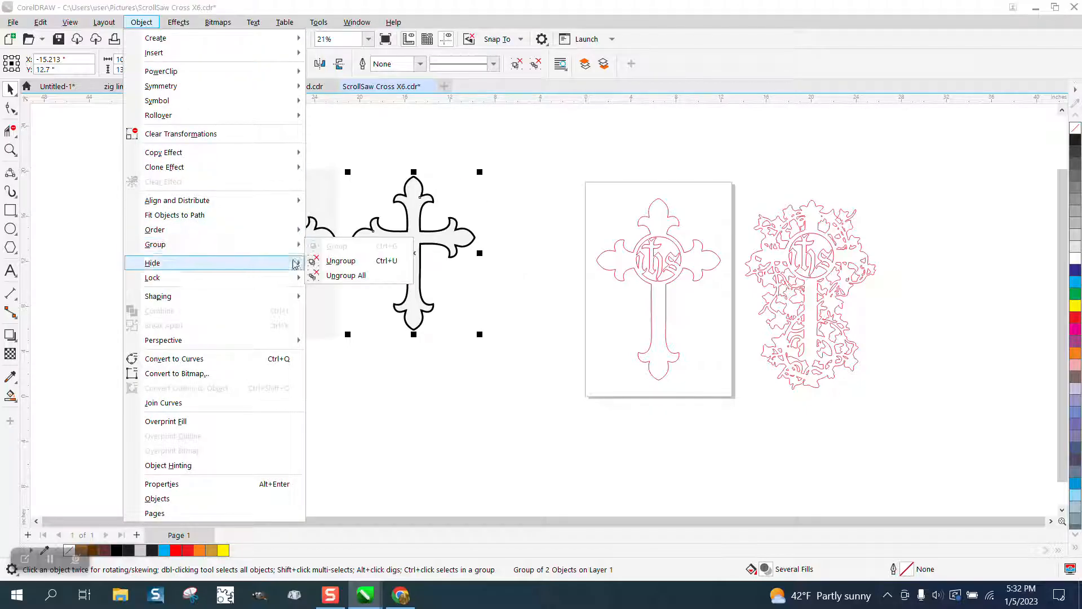
left_click(332, 259)
left_click(434, 196)
left_click_drag(434, 198, 547, 261)
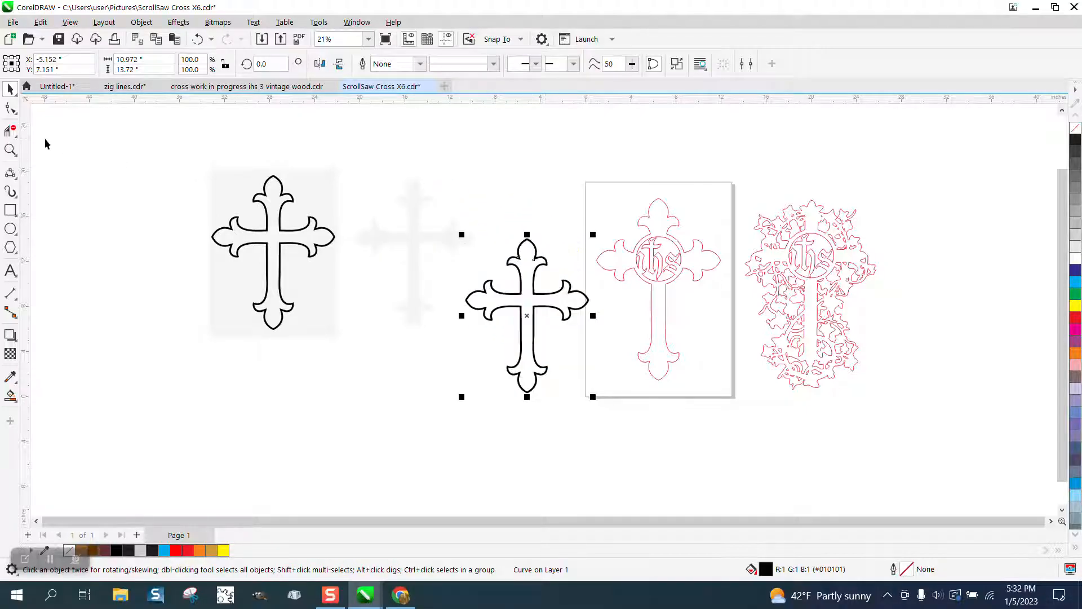
- Remove the fill from the black traced cross and give it a black outline
left_click(10, 149)
left_click(582, 390)
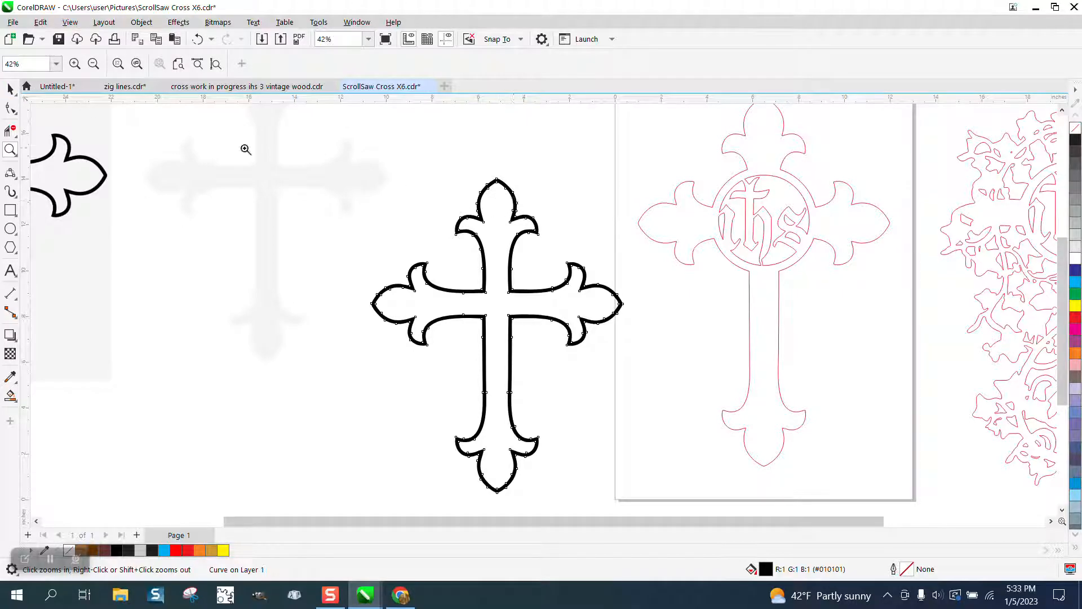
left_click(10, 89)
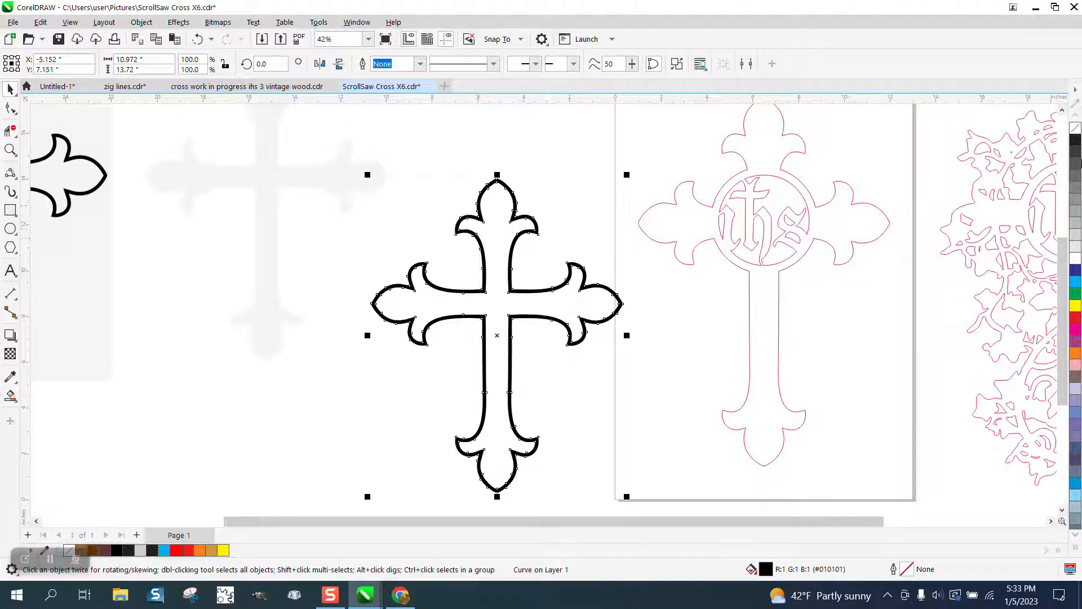
left_click(1075, 129)
right_click(1075, 140)
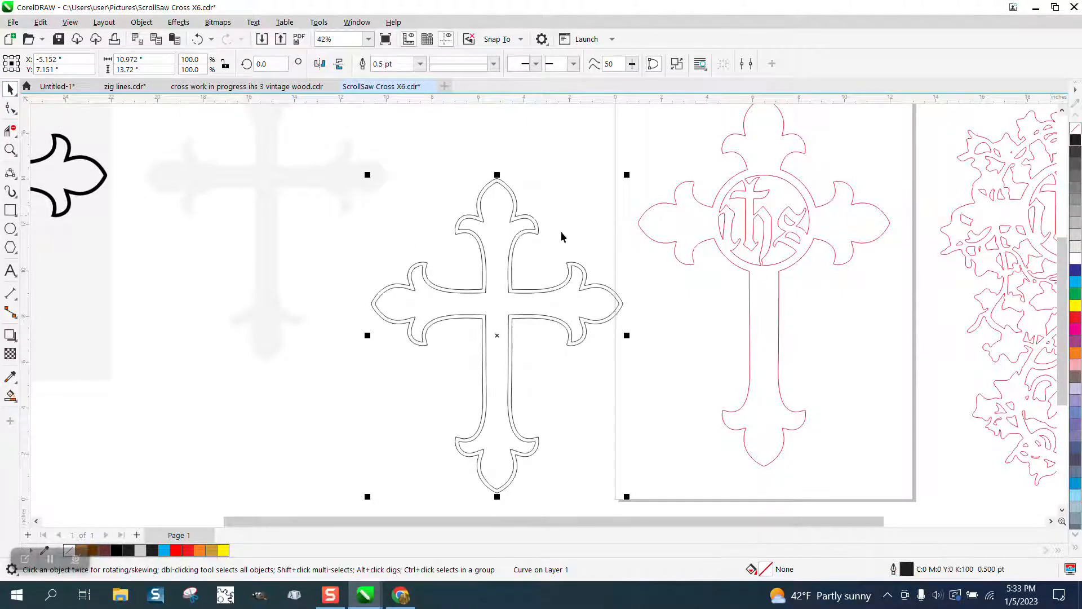
- Break the traced cross curve apart and delete its inner contour, keeping only the outer one
left_click(142, 22)
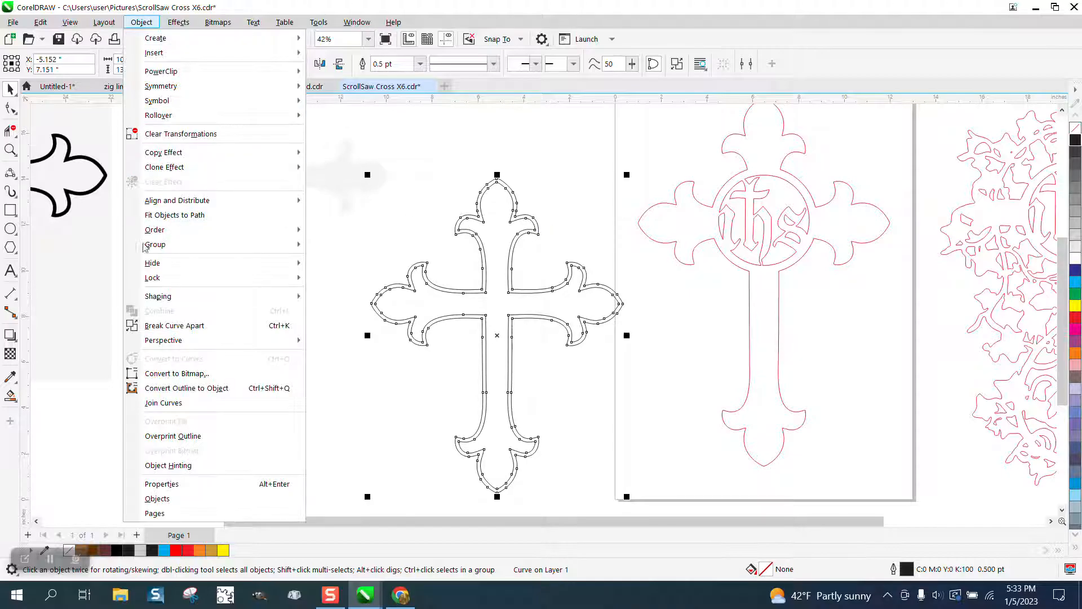
mouse_move(153, 296)
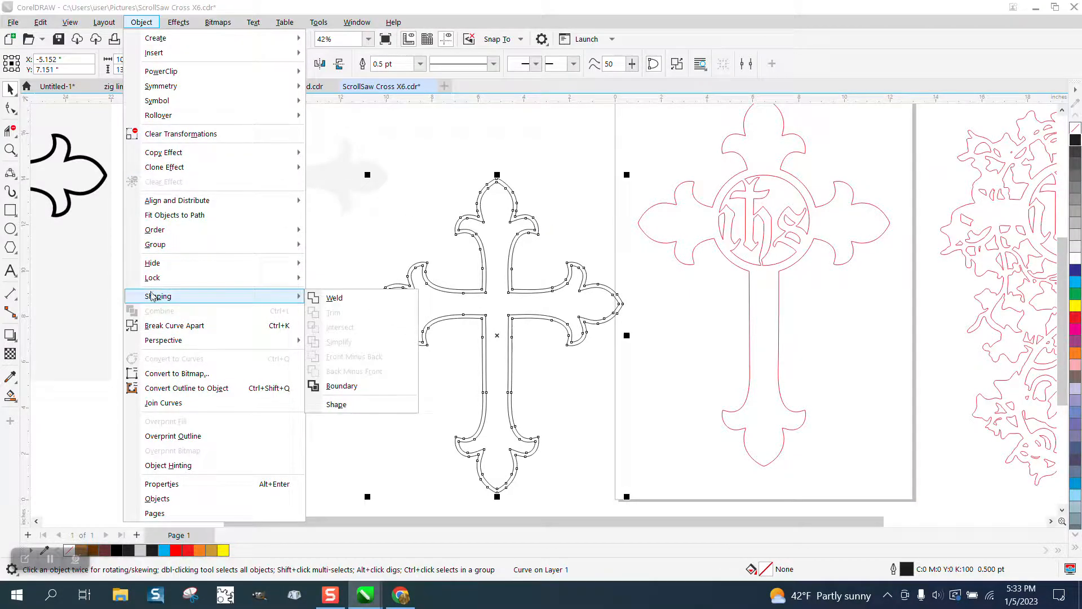
left_click(173, 326)
left_click(496, 218)
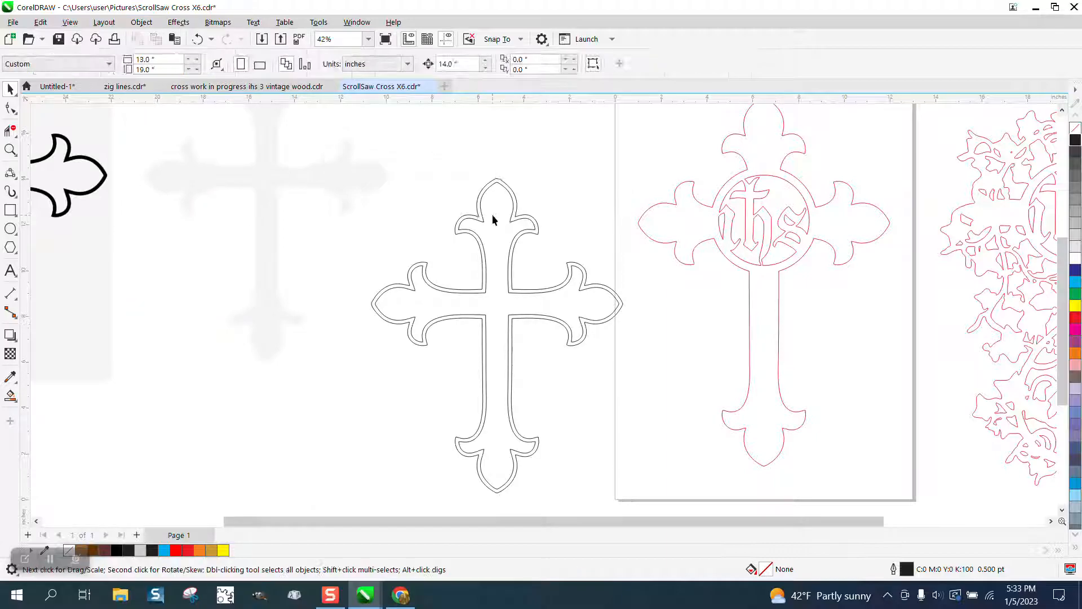
left_click(499, 217)
key("Delete")
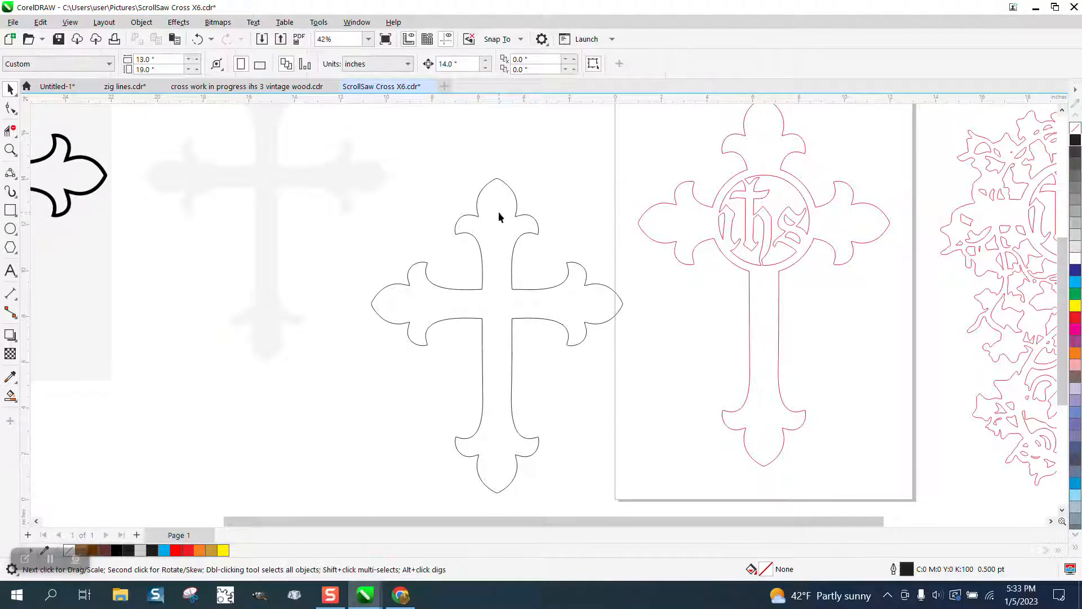
- Give the remaining cross contour a red hairline outline
left_click(519, 218)
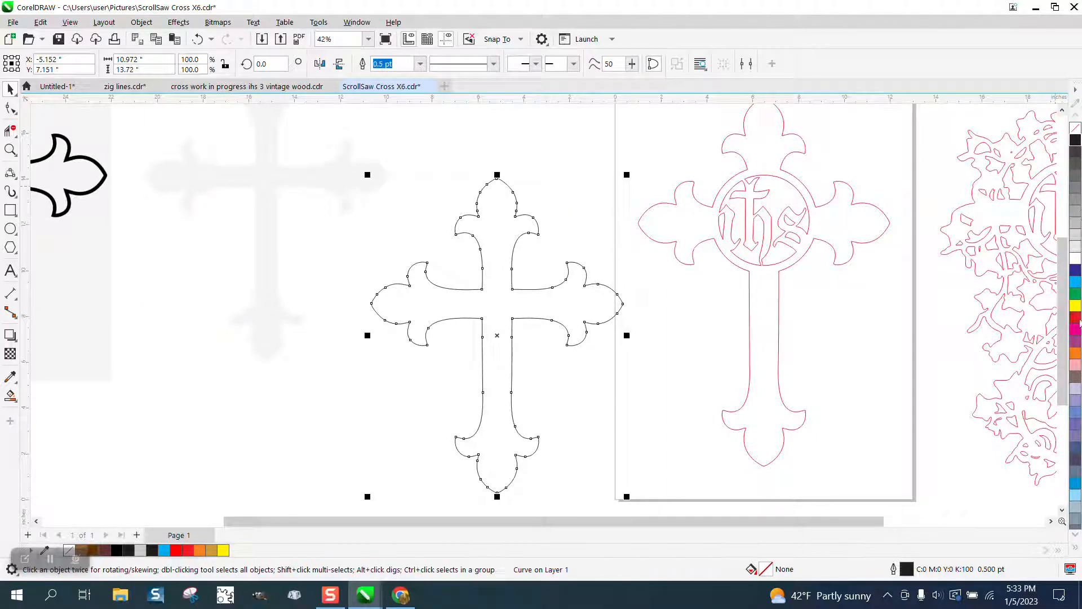
right_click(1076, 321)
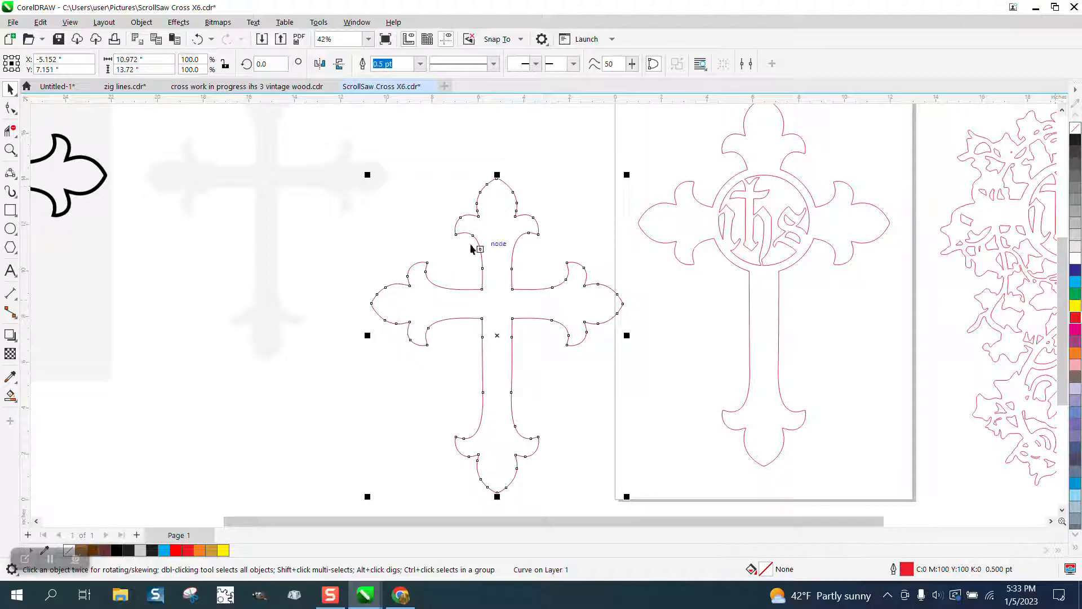
left_click(420, 64)
left_click(386, 81)
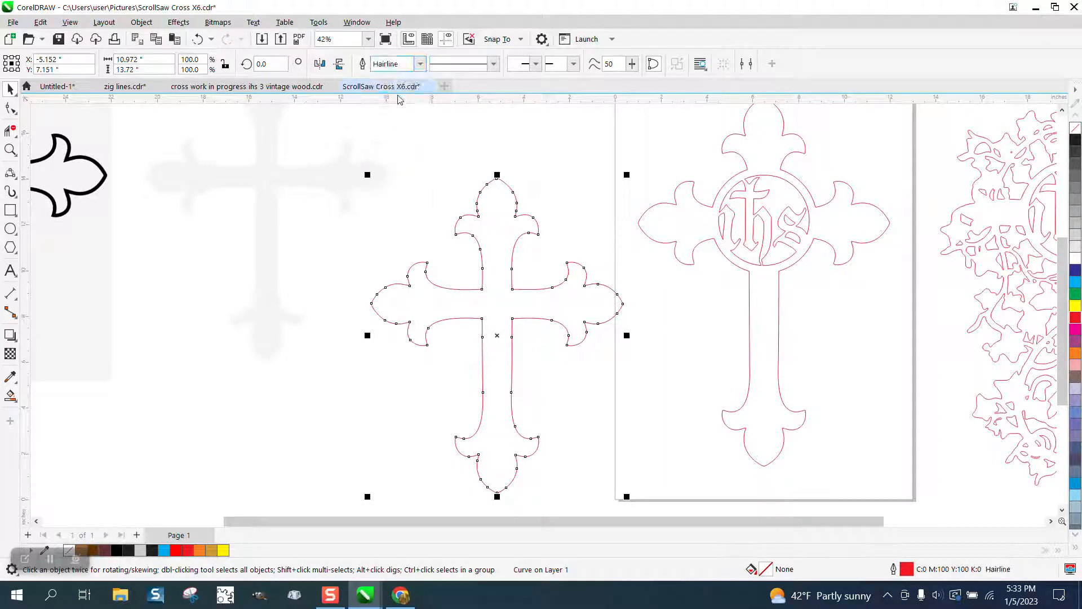
- Move the pale traced shape away from the red cross and shift the red cross upward
left_click_drag(330, 192, 204, 230)
left_click_drag(512, 263, 505, 192)
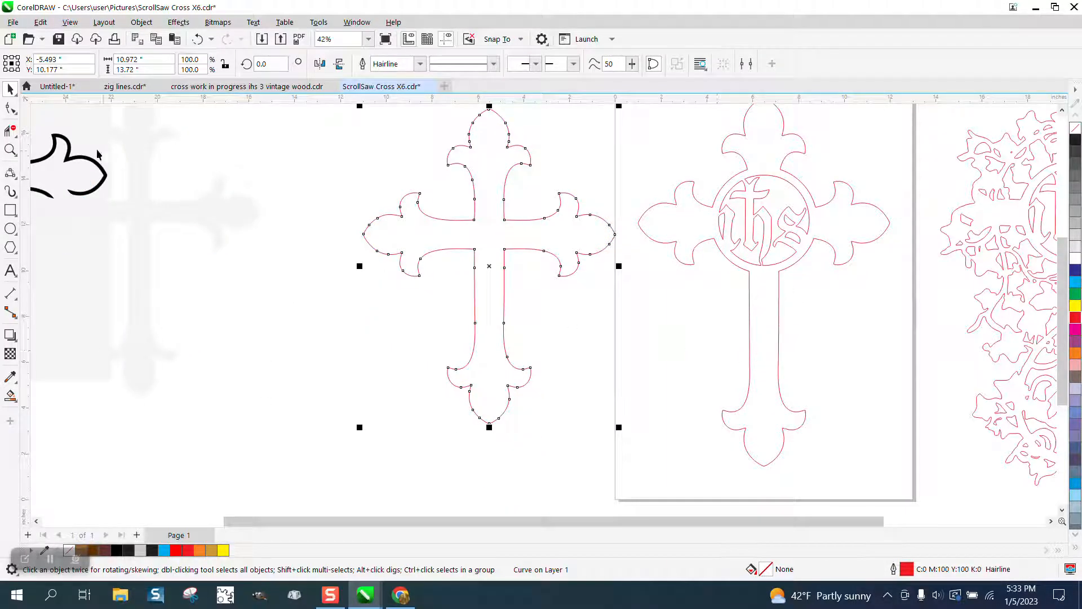
- Lengthen the red cross's shaft by selecting all nodes of its lower end and moving them down, to about 16.77 inches overall height
left_click(10, 150)
left_click_drag(402, 292, 751, 530)
left_click(11, 108)
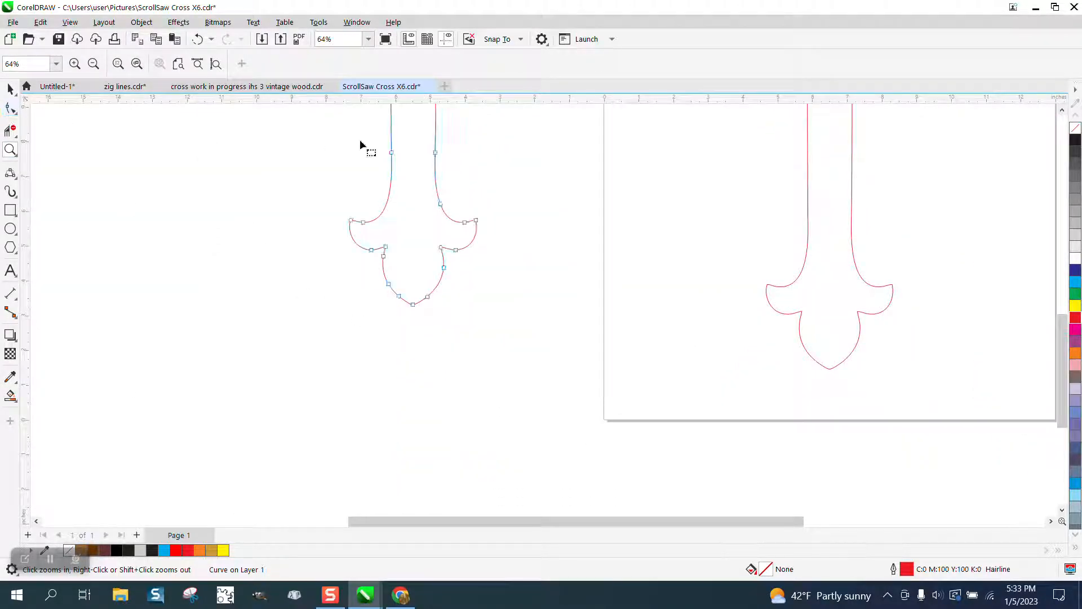
left_click_drag(310, 121, 529, 325)
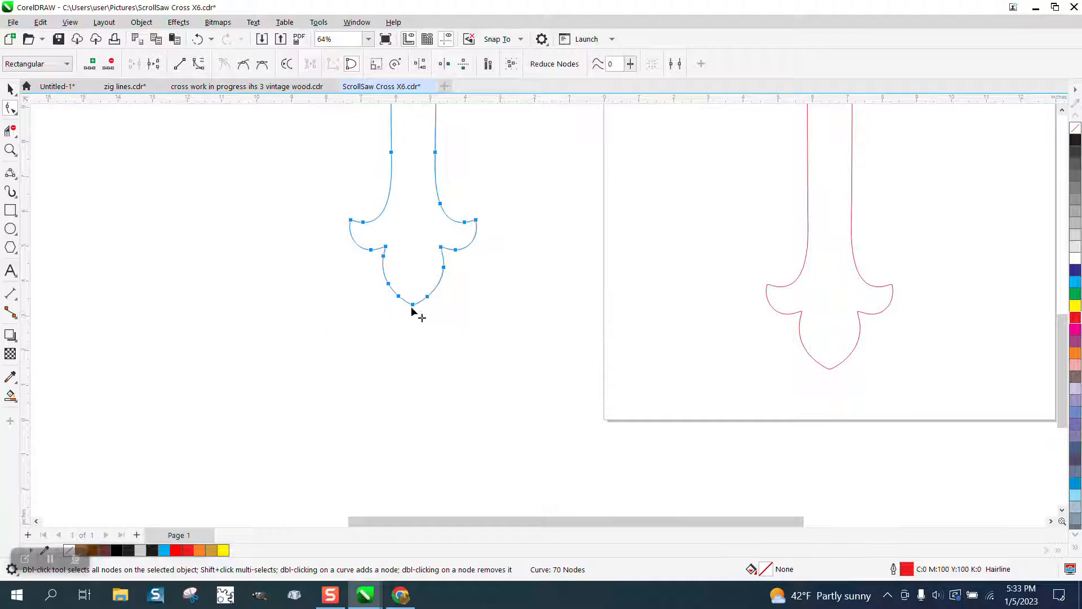
left_click_drag(413, 305, 423, 411)
scroll(415, 372, "down", 4)
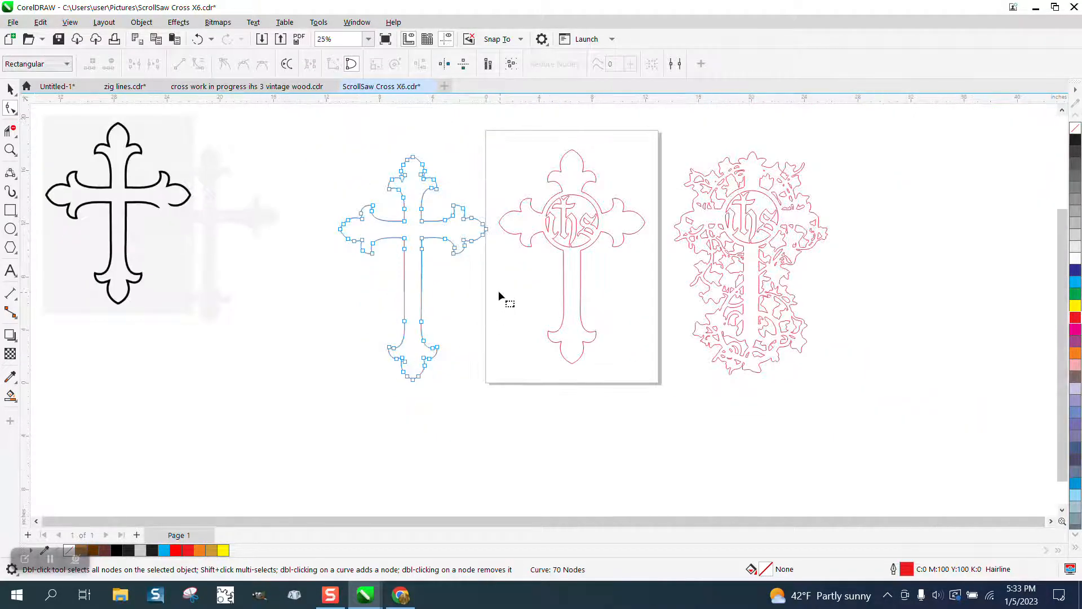
left_click_drag(414, 327, 384, 317)
key("Delete")
left_click(197, 39)
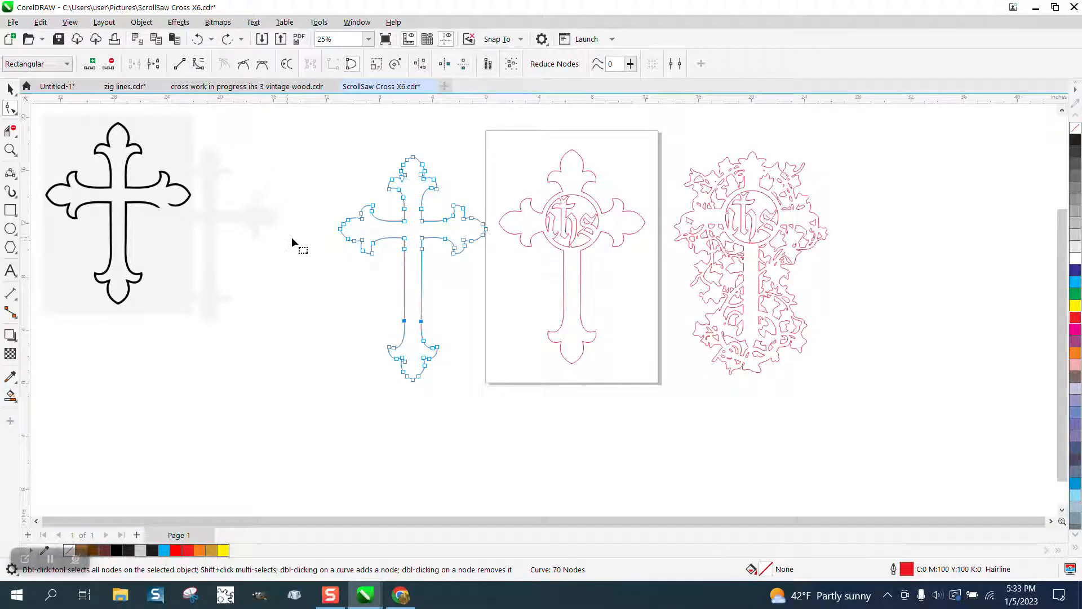
- Move the finished ihs cross off the page to the far side of the leafy cross
left_click(10, 89)
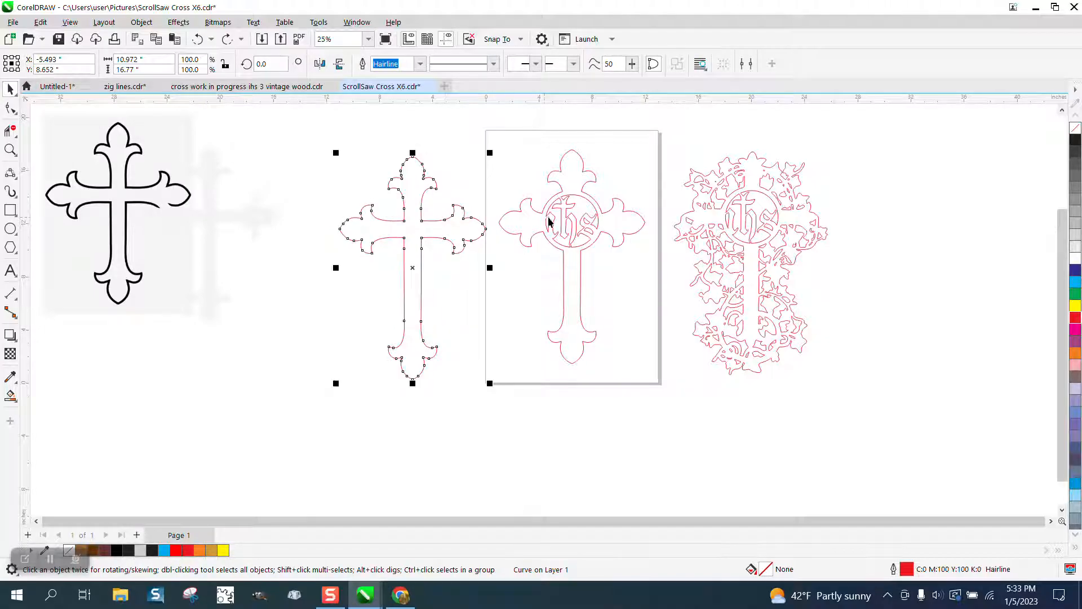
left_click_drag(579, 203, 902, 220)
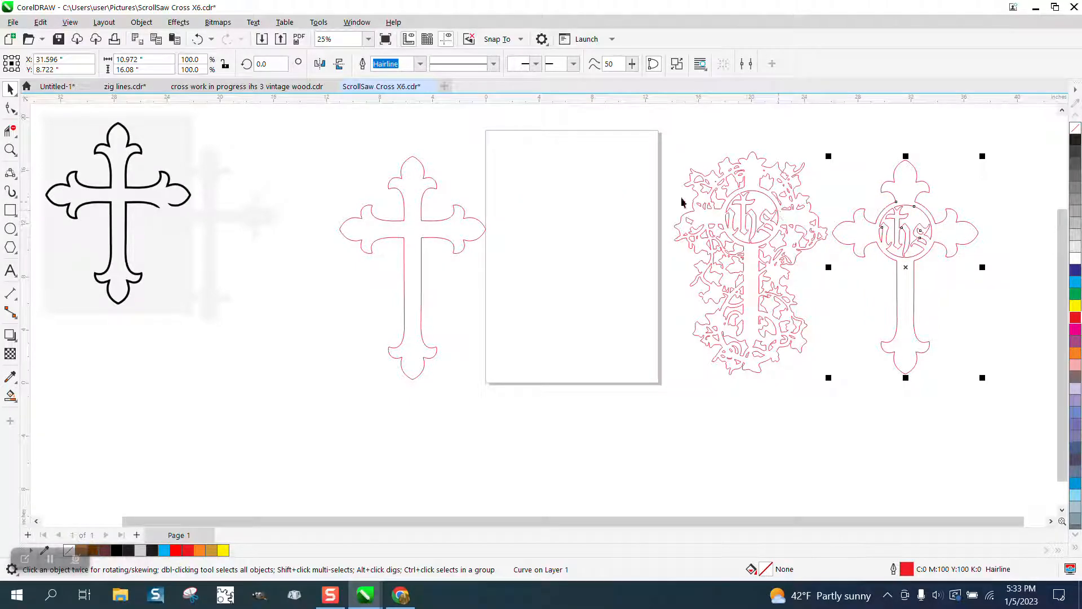
- Draw a circle about 4.27 inches in diameter and centre it around the ihs emblem of the leafy cross
left_click(10, 149)
left_click_drag(727, 204, 829, 269)
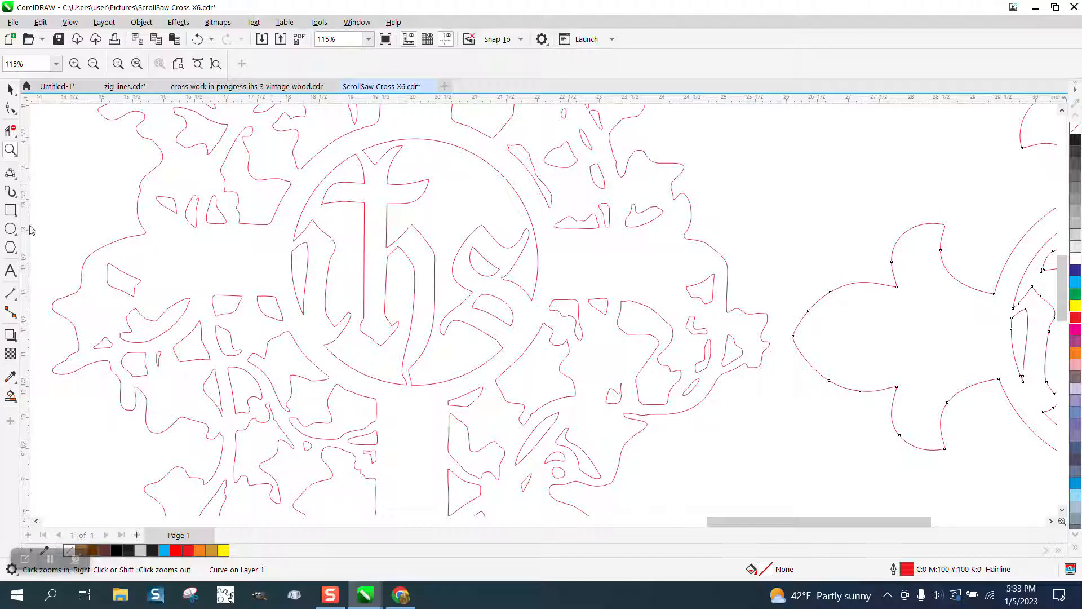
left_click(10, 228)
left_click_drag(520, 203, 329, 347)
left_click(365, 64)
left_click_drag(524, 197, 563, 159)
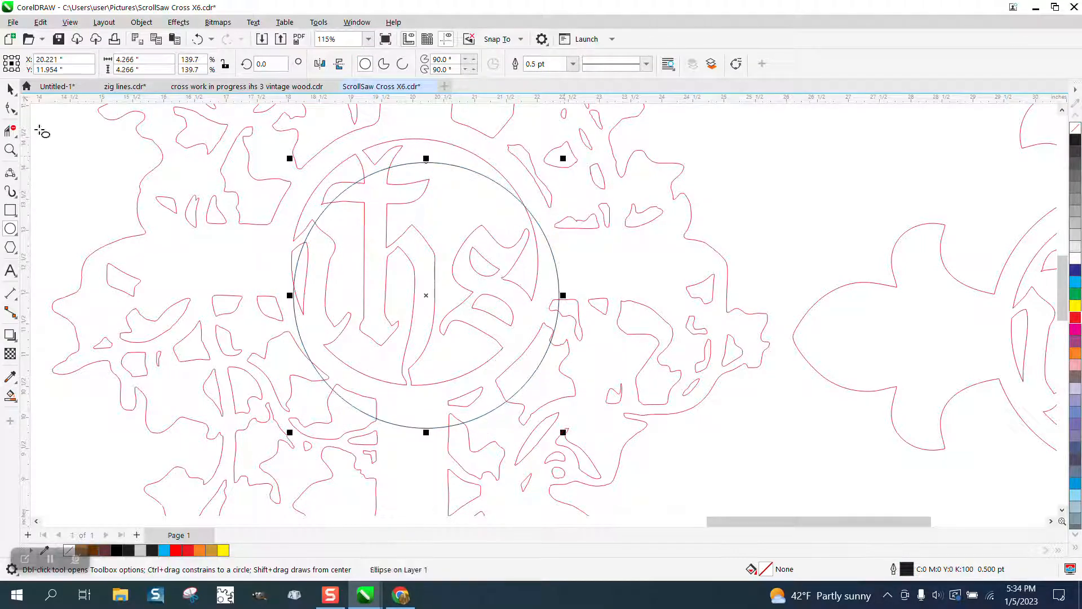
left_click(10, 89)
left_click_drag(426, 299, 419, 261)
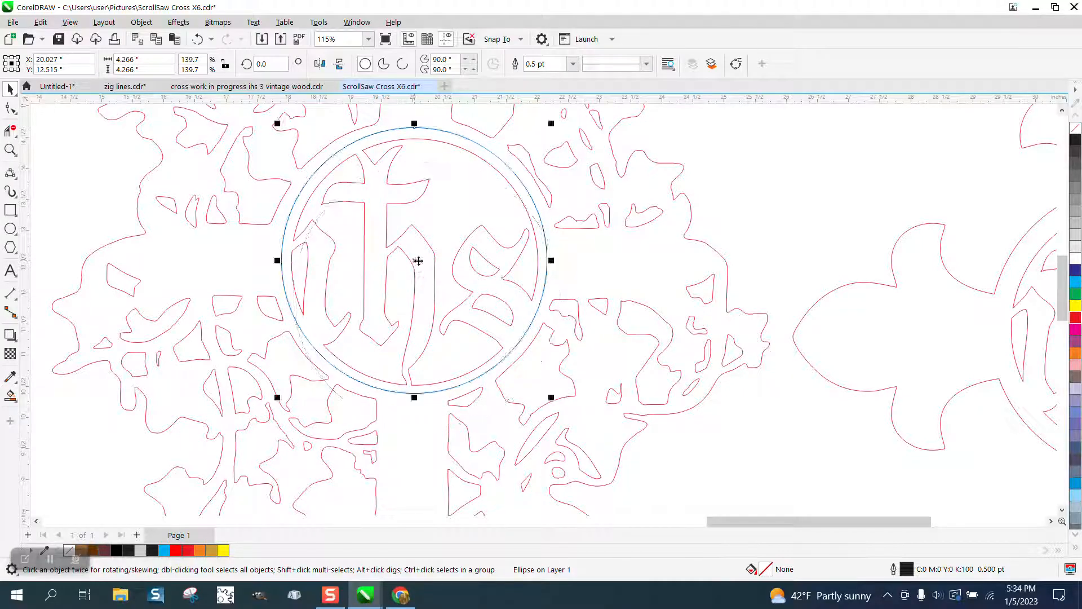
- Smart Fill the region between the new circle and the ihs lettering cutouts to create a separate emblem shape
scroll(407, 316, "down", 2)
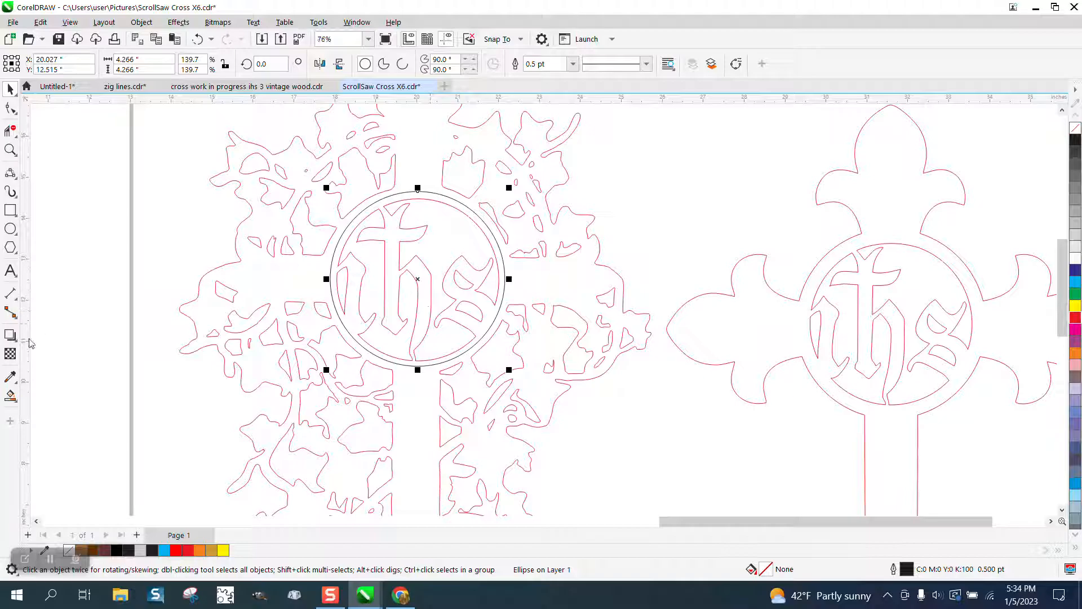
left_click(11, 395)
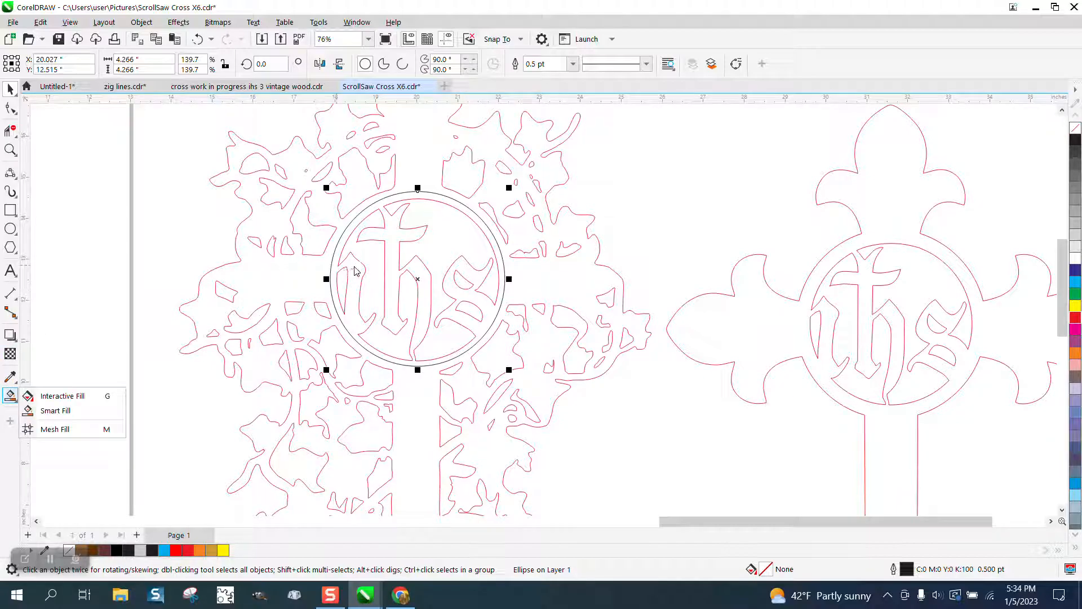
left_click(56, 410)
left_click(481, 300)
scroll(480, 300, "down", 6)
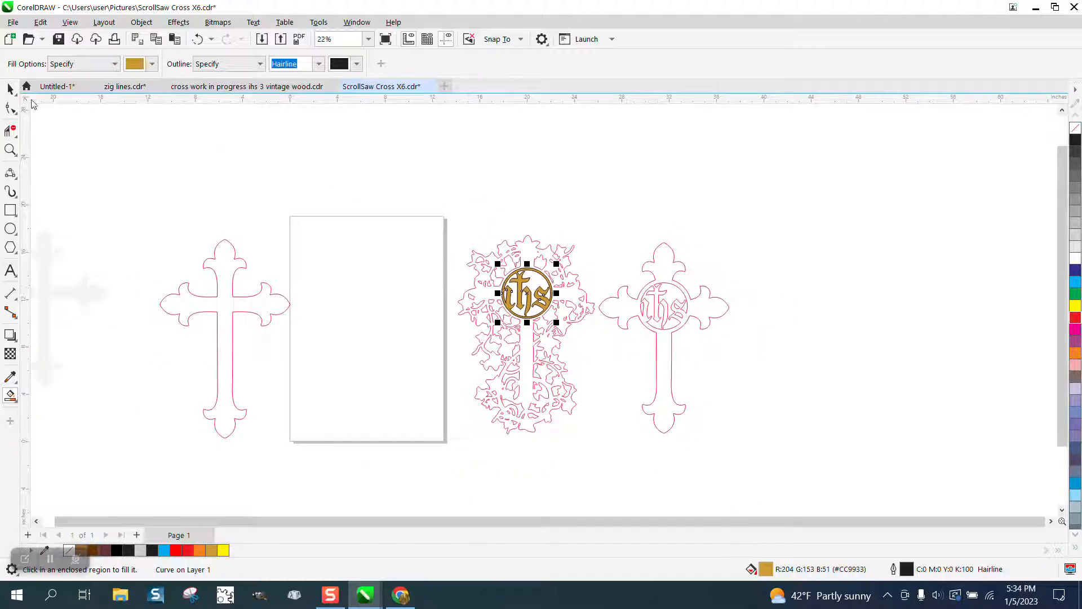
- Move the filled ihs emblem onto the empty page, remove its fill and make its outline red
left_click(10, 89)
left_click_drag(521, 294, 383, 283)
left_click(1075, 131)
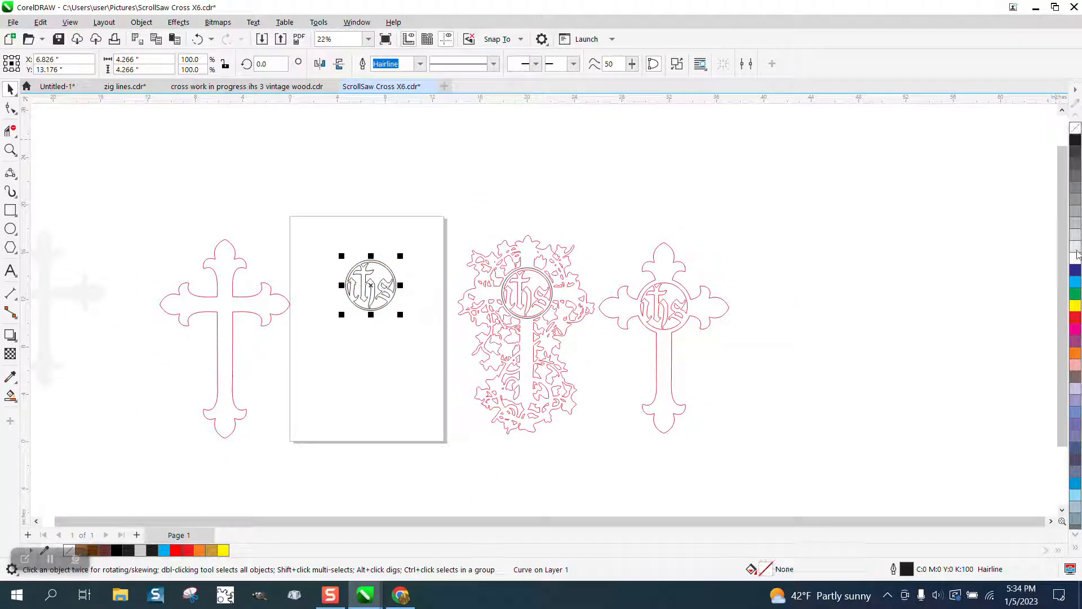
right_click(1076, 317)
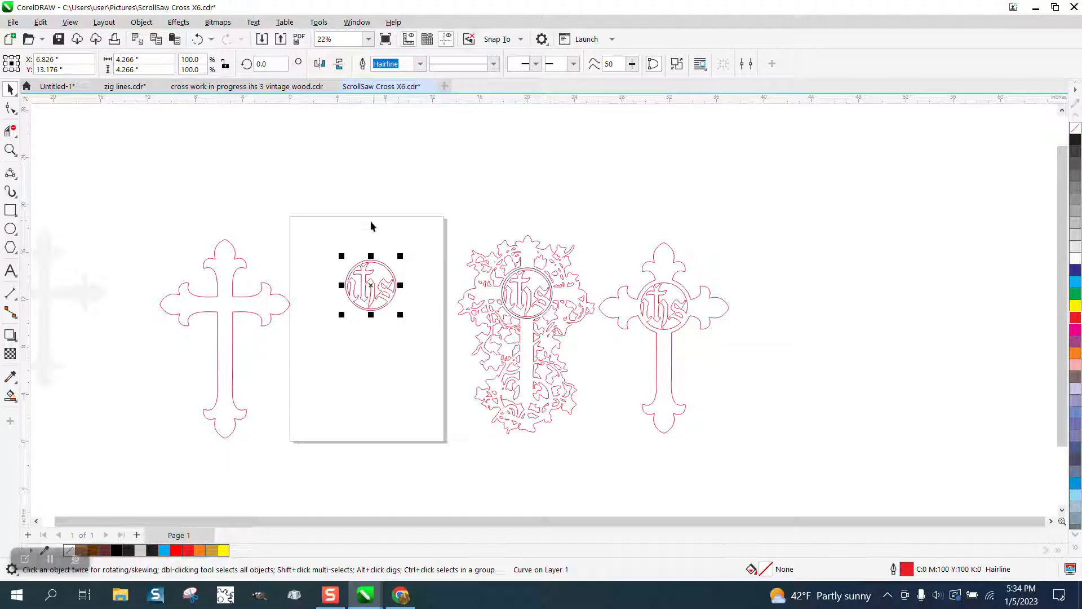
left_click(347, 253)
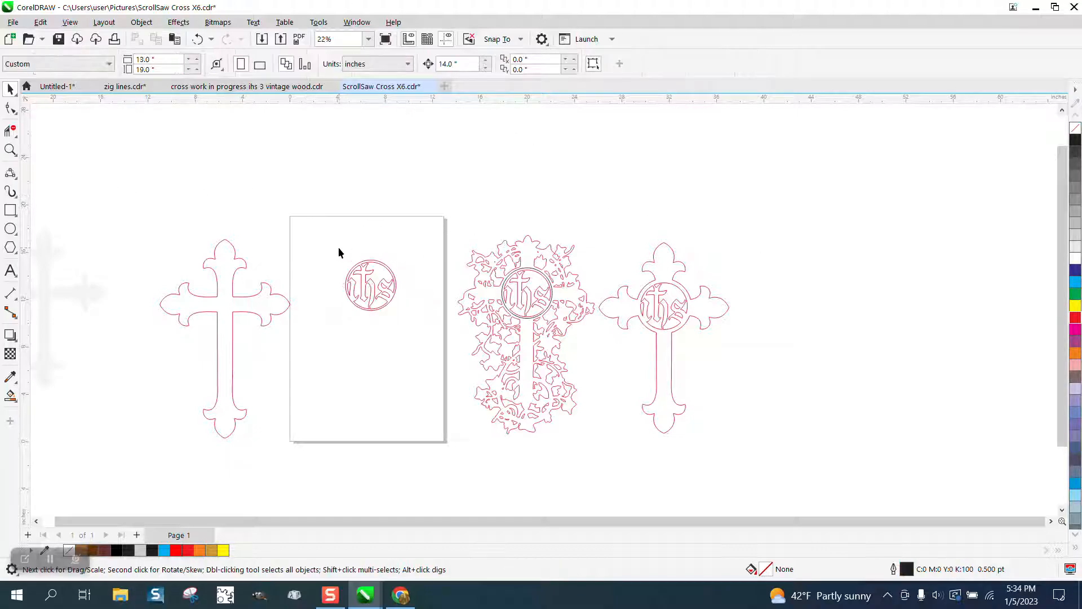
- Delete the outer circle of the ihs emblem on the page with the virtual segment delete tool
left_click(10, 150)
left_click_drag(316, 244, 507, 356)
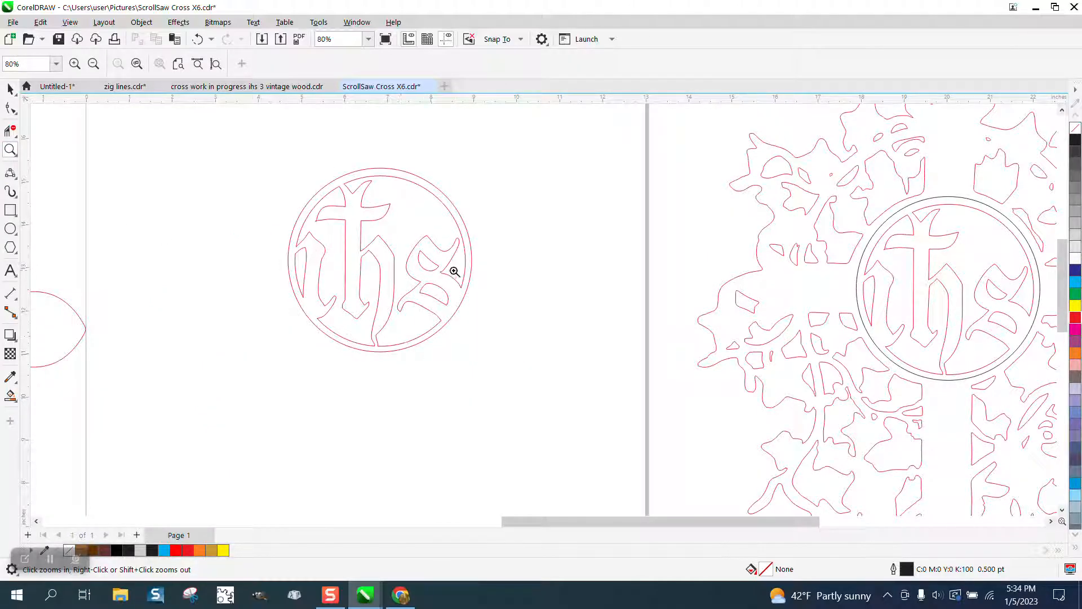
left_click(8, 130)
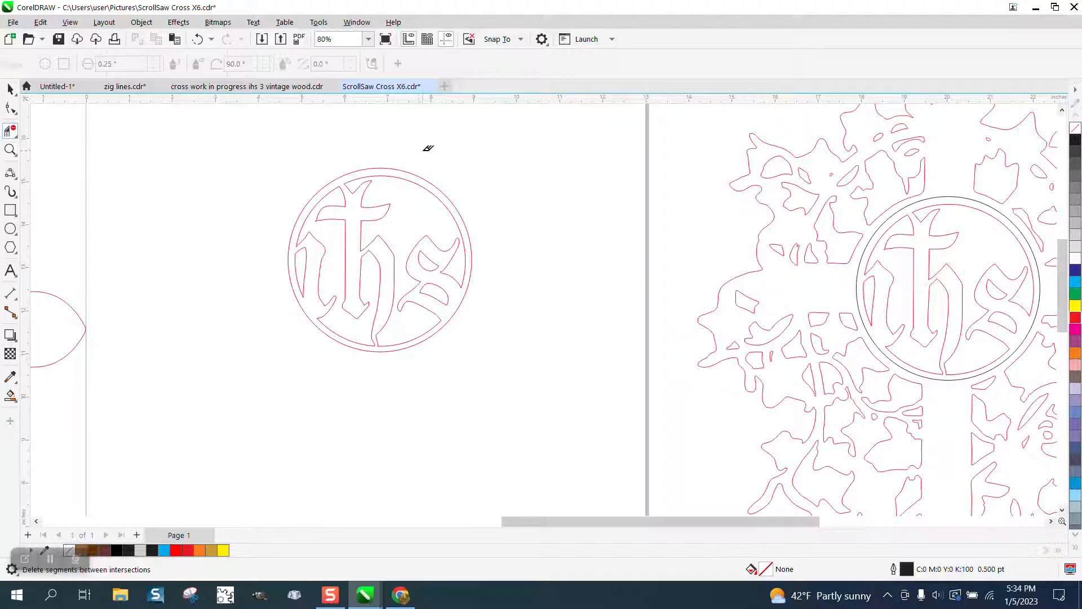
left_click(418, 172)
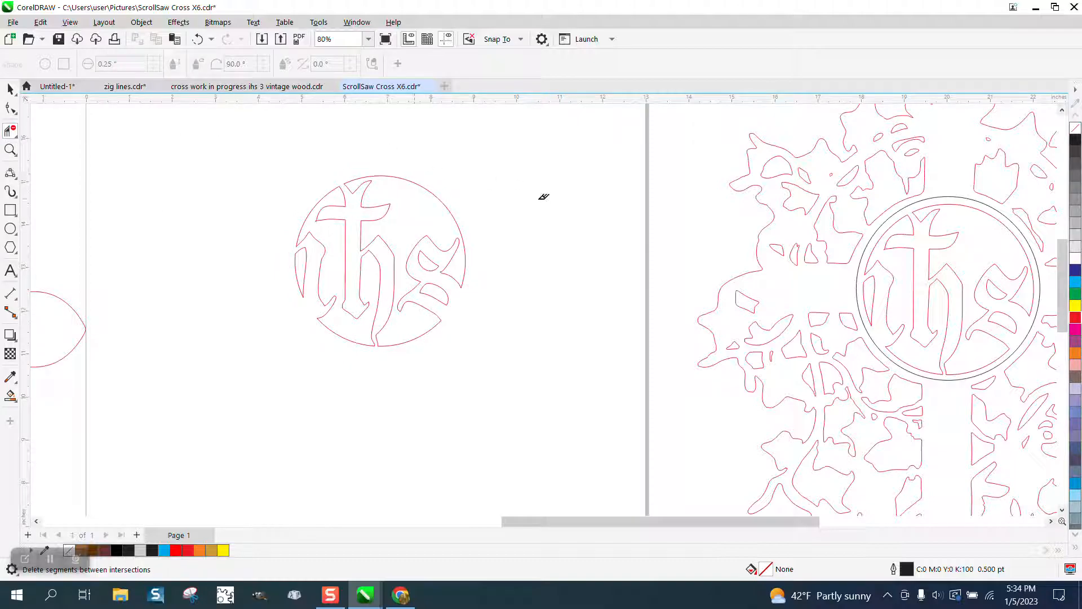
scroll(592, 250, "down", 4)
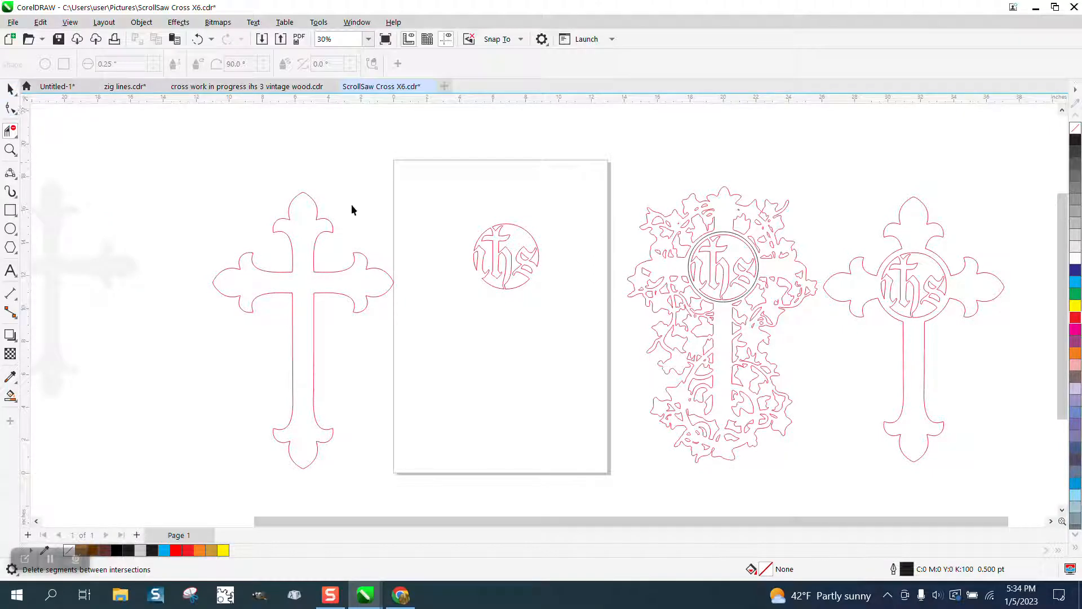
- Centre the remaining ihs lettering shape on the page
key("space")
left_click_drag(565, 335, 569, 336)
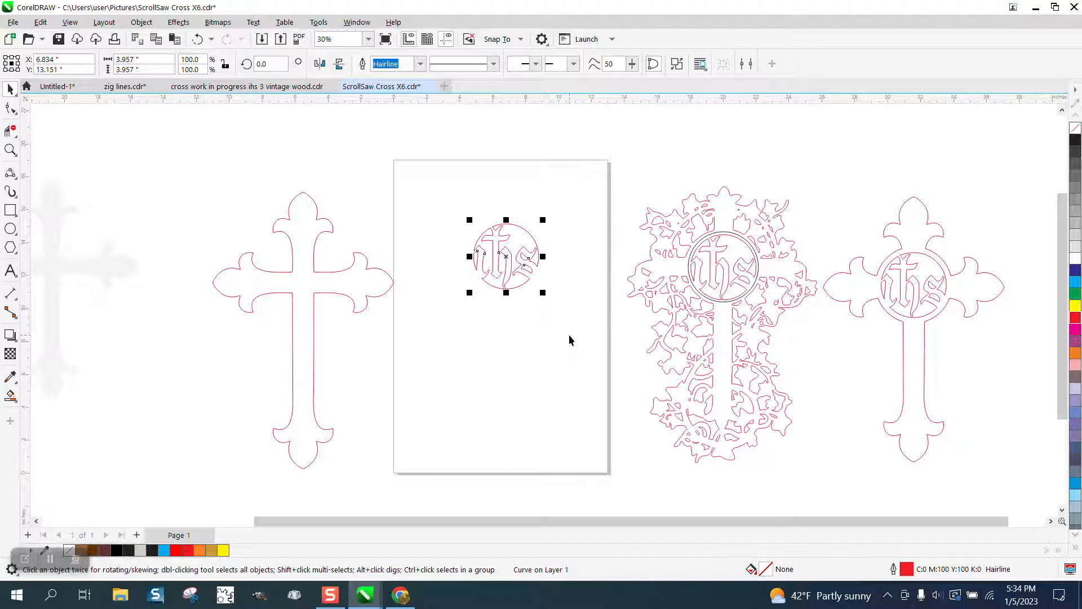
key("p")
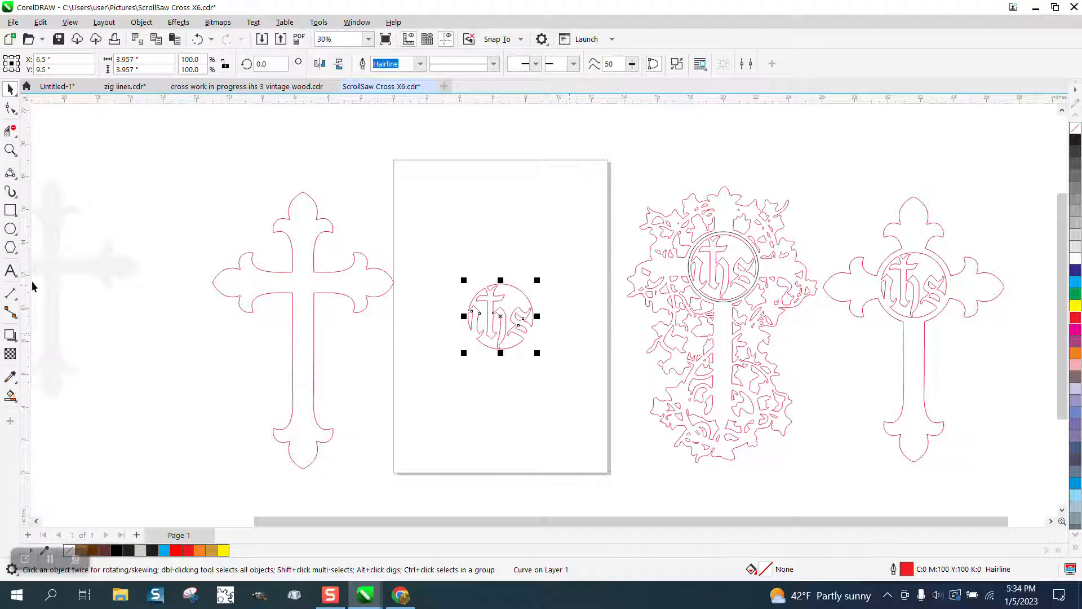
- Draw a circle about 5 inches in diameter and centre it on the page around the ihs lettering
left_click(10, 228)
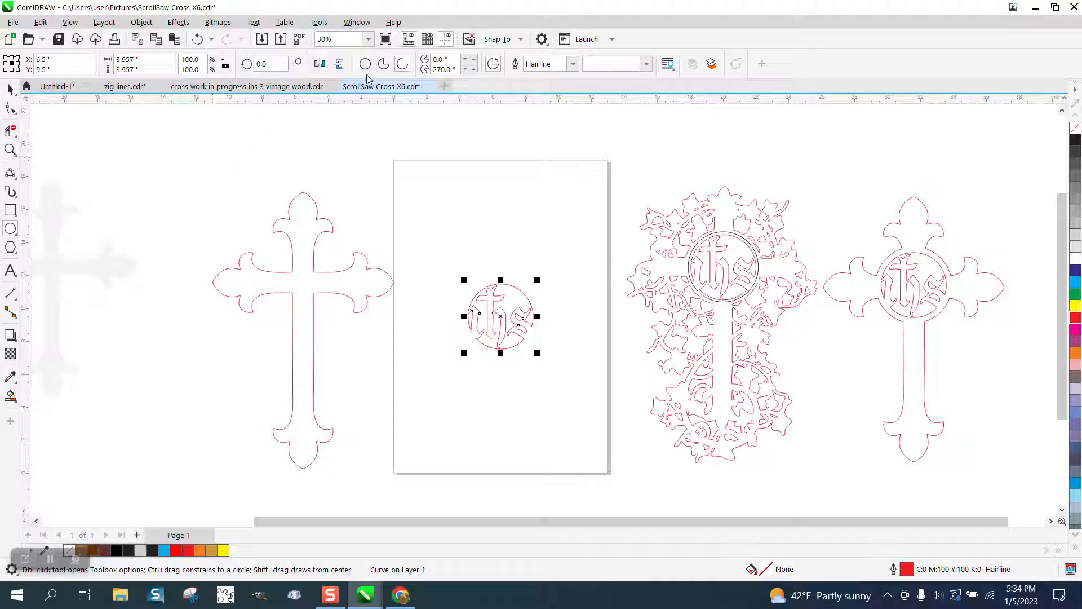
left_click_drag(558, 187, 476, 270)
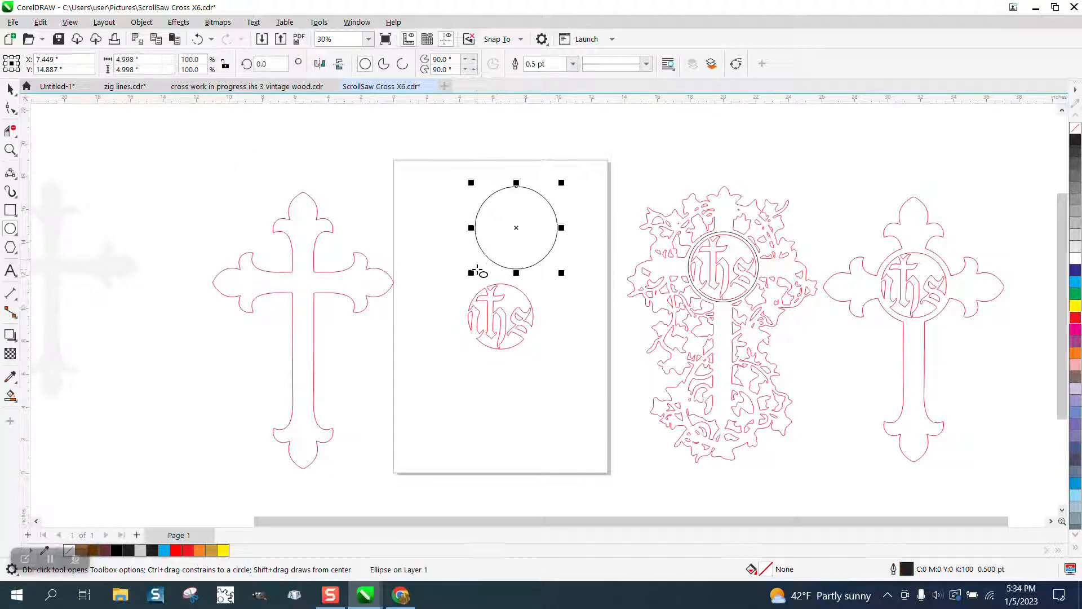
key("p")
- Shrink the circle about its centre to about 4.47 inches in diameter and make its outline red
left_click(11, 149)
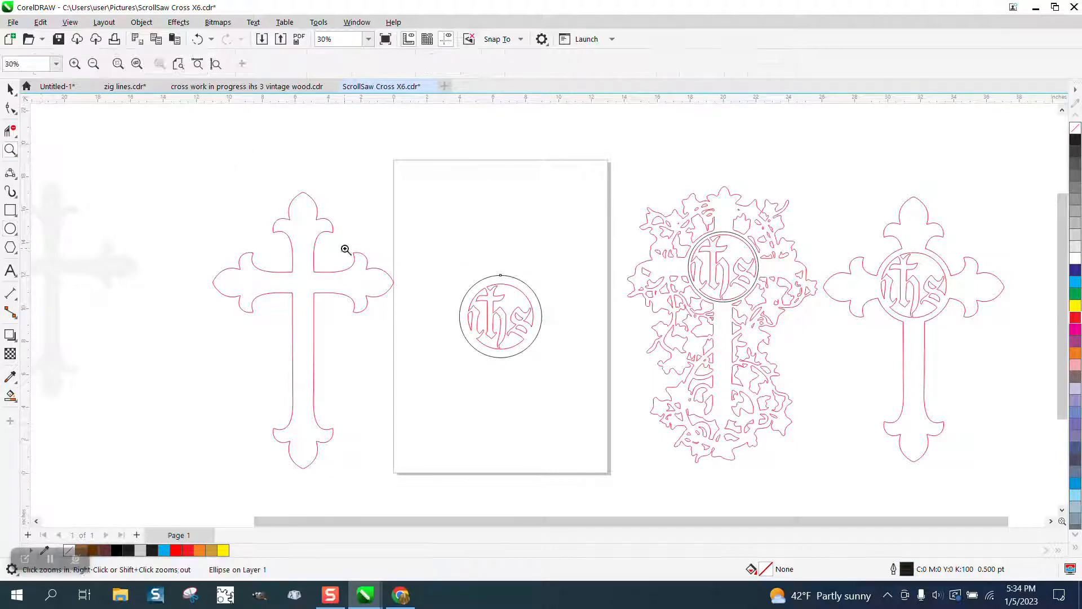
left_click_drag(455, 265, 581, 378)
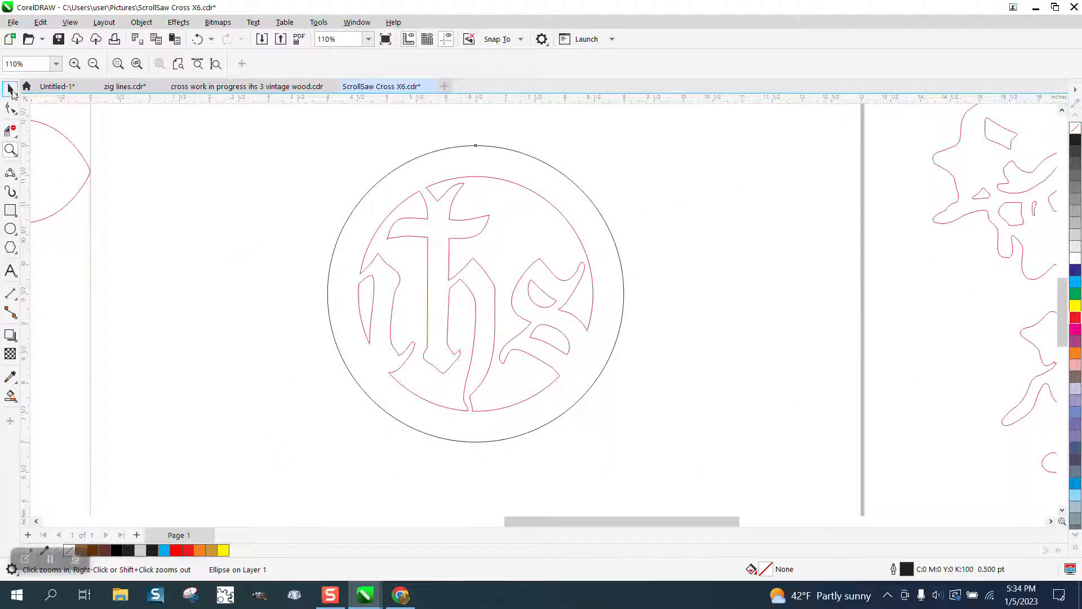
left_click(10, 89)
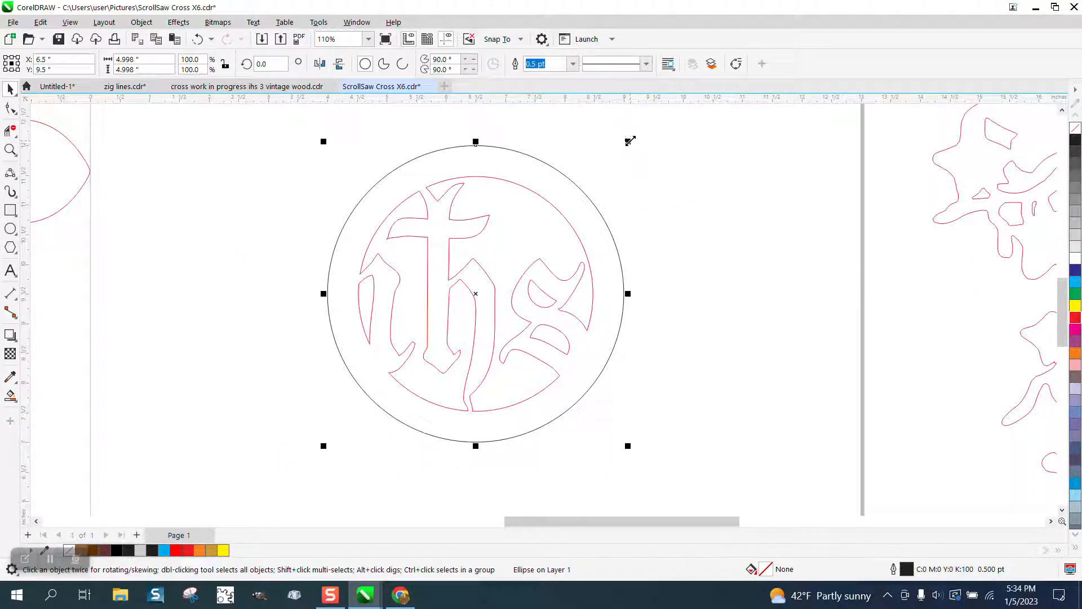
left_click_drag(630, 140, 614, 157)
right_click(1076, 320)
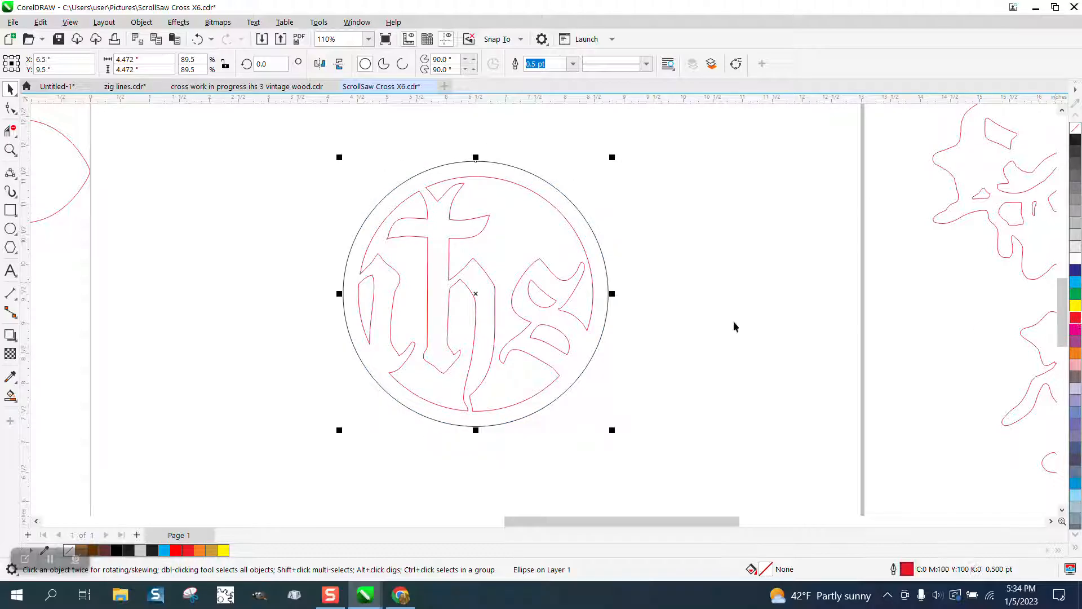
- Group the ihs lettering with its new outer circle, and centre the traced cross on the page over it
left_click_drag(279, 141, 724, 480)
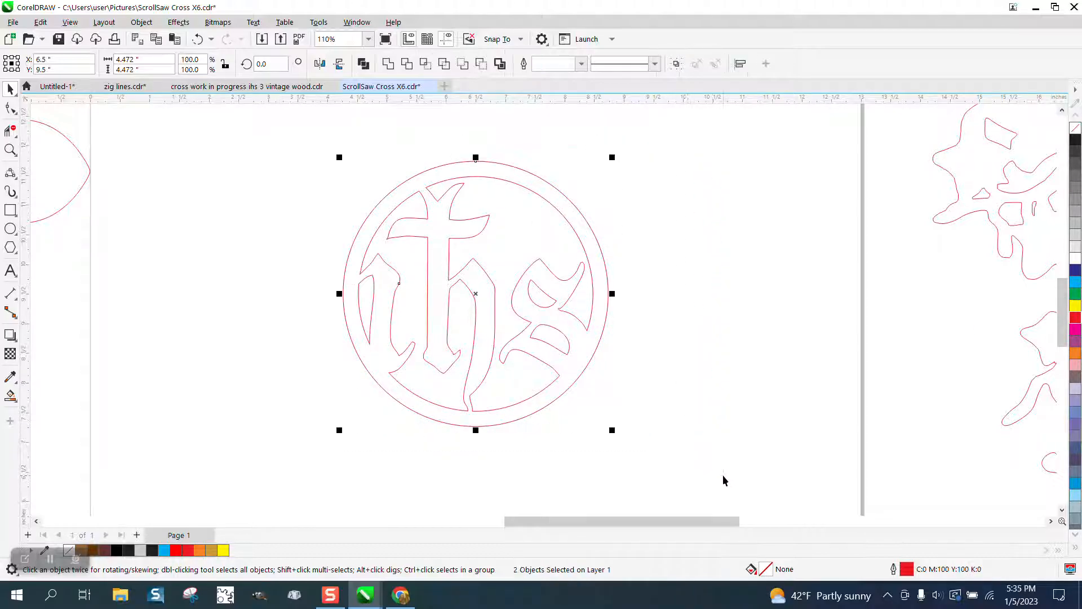
key("ctrl+g")
scroll(660, 343, "down", 4)
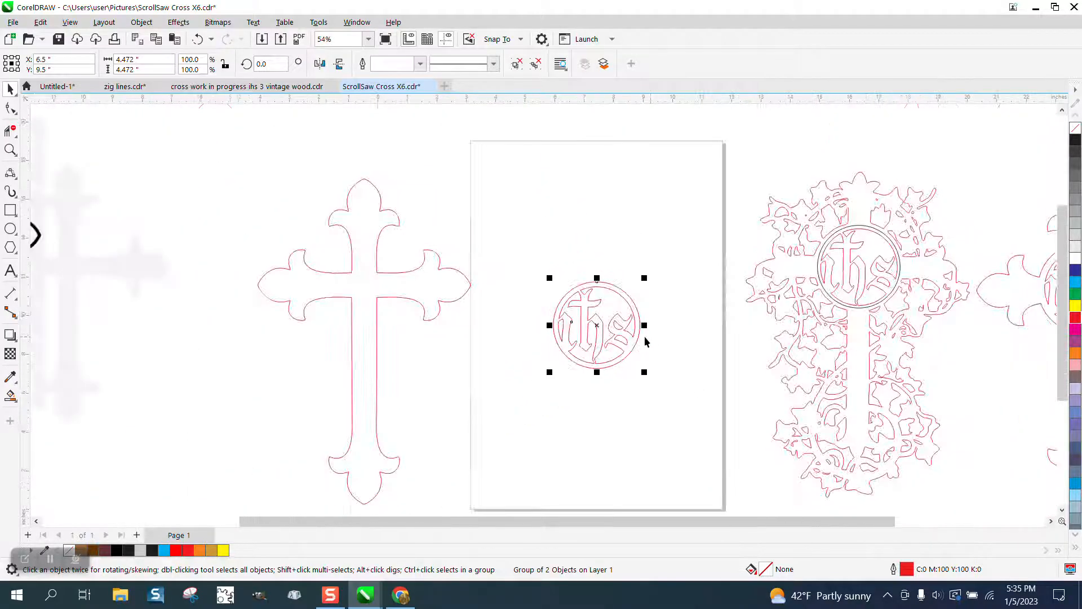
left_click(441, 304)
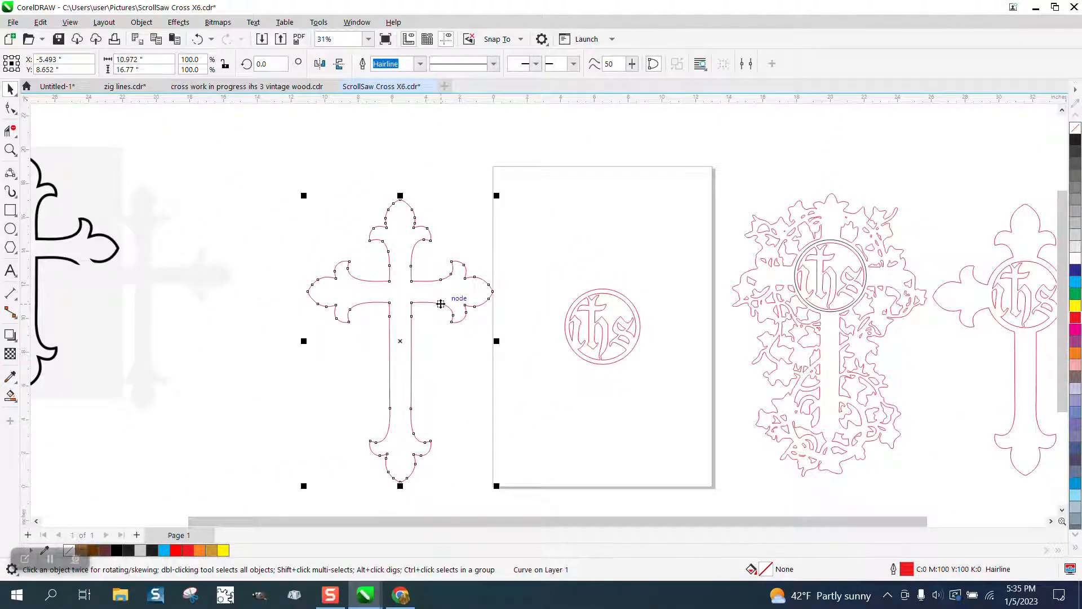
key("p")
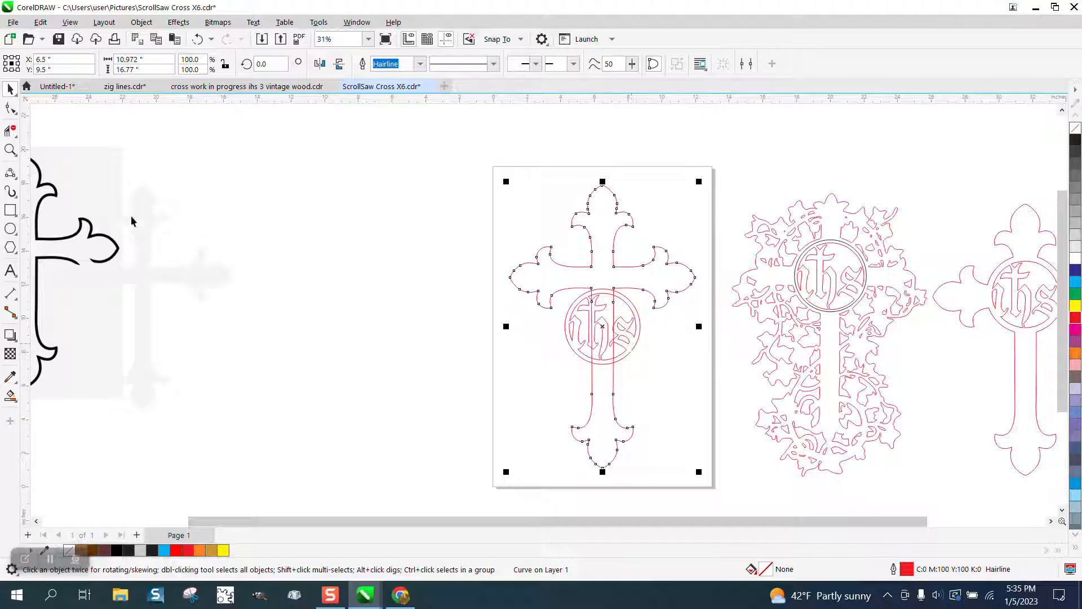
- Move the ihs emblem group straight up so that it sits centred where the cross's arms meet
left_click(11, 150)
left_click_drag(495, 222, 736, 401)
left_click(10, 88)
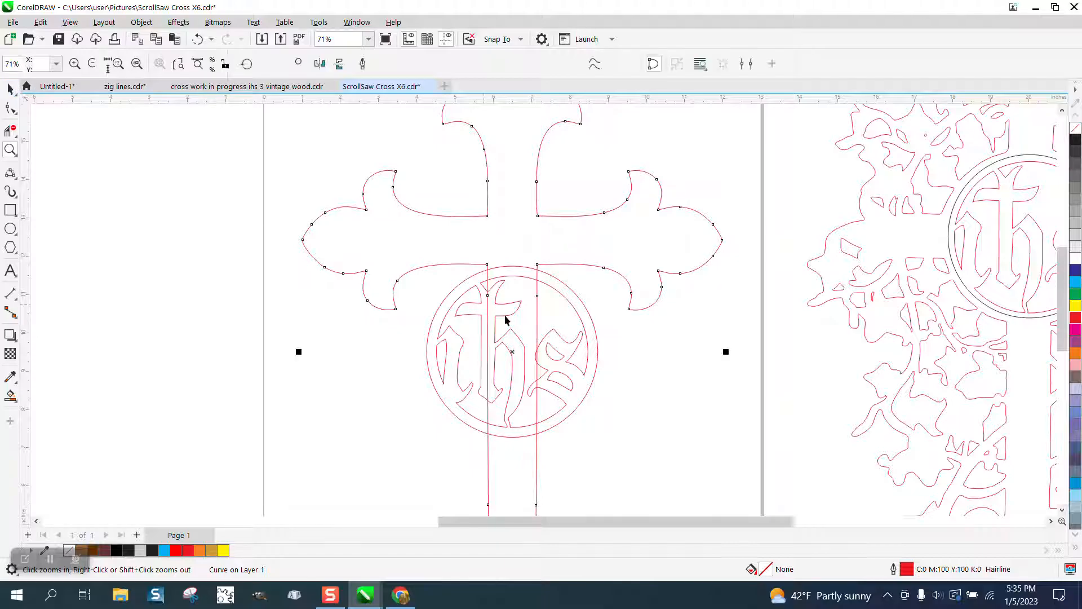
left_click(599, 346)
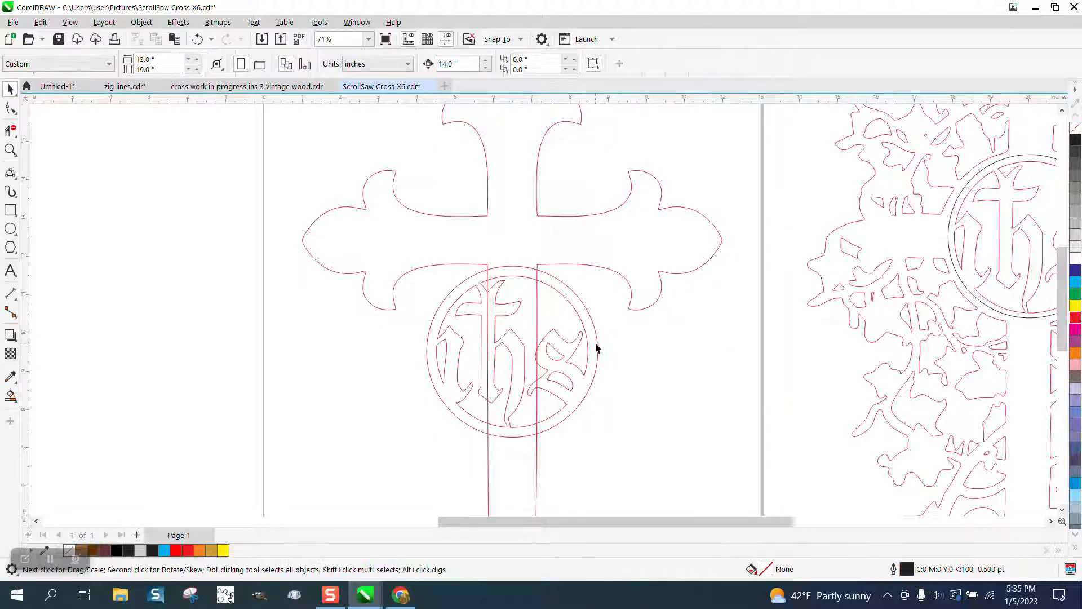
left_click(596, 348)
left_click_drag(514, 352, 514, 240)
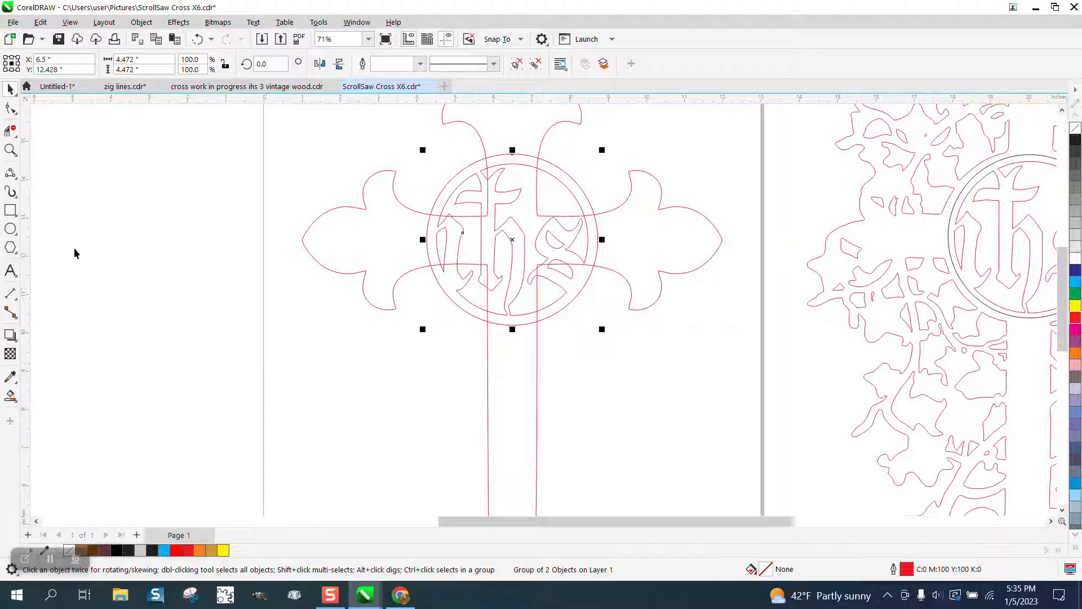
- Try to delete the emblem's outer arc across the cross's upper arm, and undo the deletion
left_click(10, 150)
left_click_drag(401, 134, 693, 362)
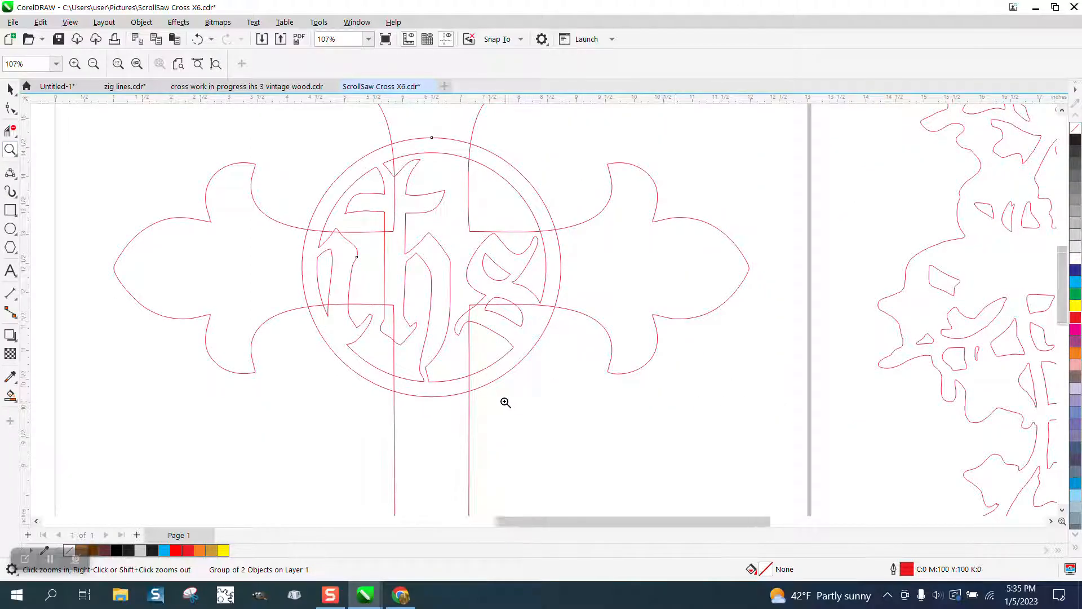
scroll(503, 399, "down", 1)
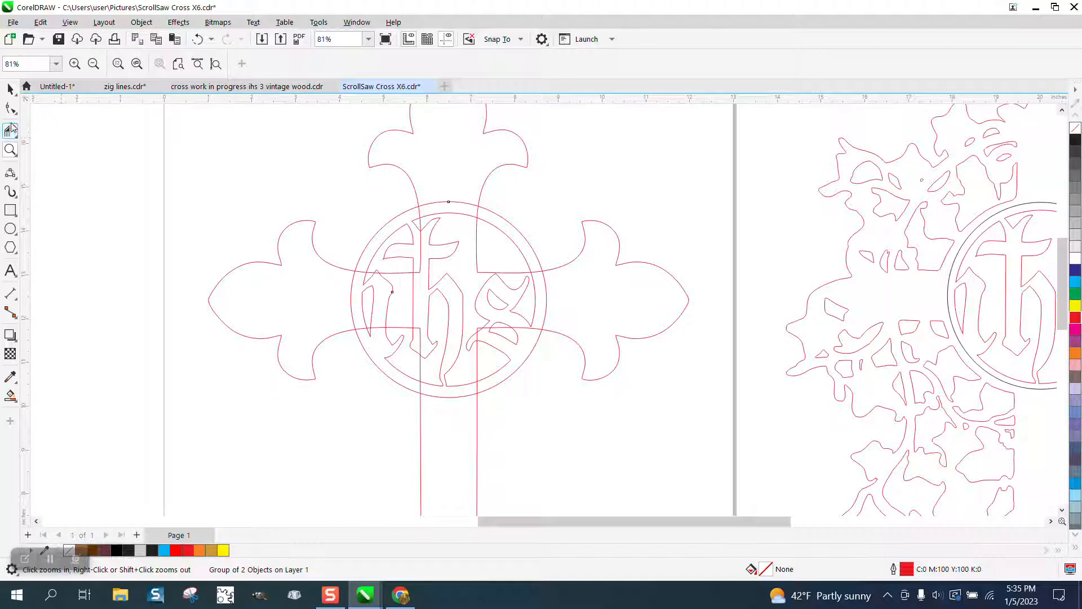
left_click(9, 131)
left_click(451, 204)
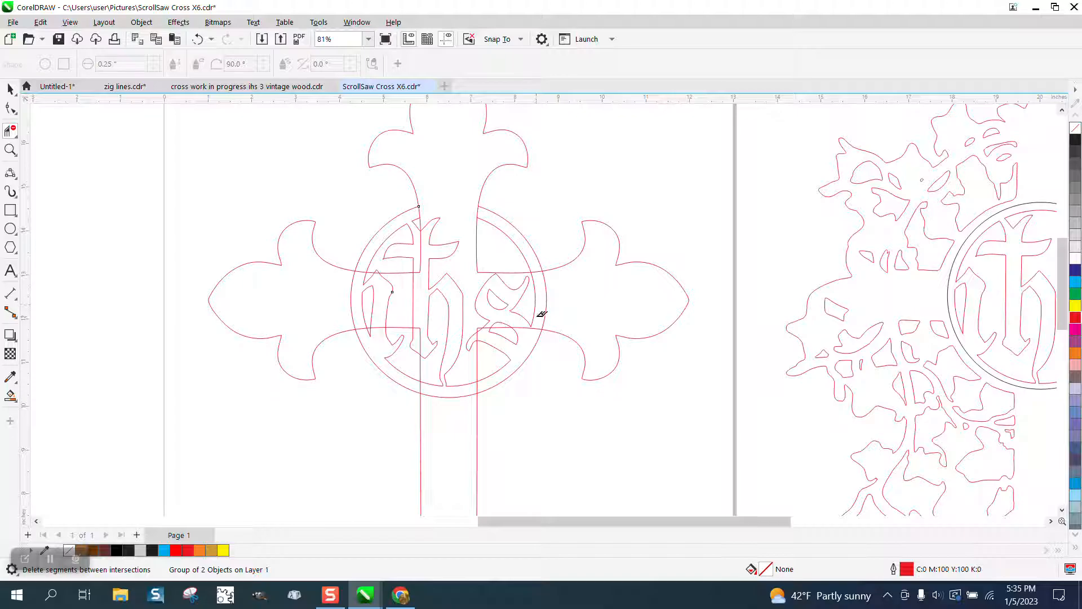
left_click(198, 38)
- Change the nudge distance and nudge the emblem group down 0.1 inch to a Y position of 12.328 inches
left_click(10, 89)
left_click(363, 111)
left_click_drag(455, 63, 402, 67)
type(".02")
key("Return")
left_click(508, 222)
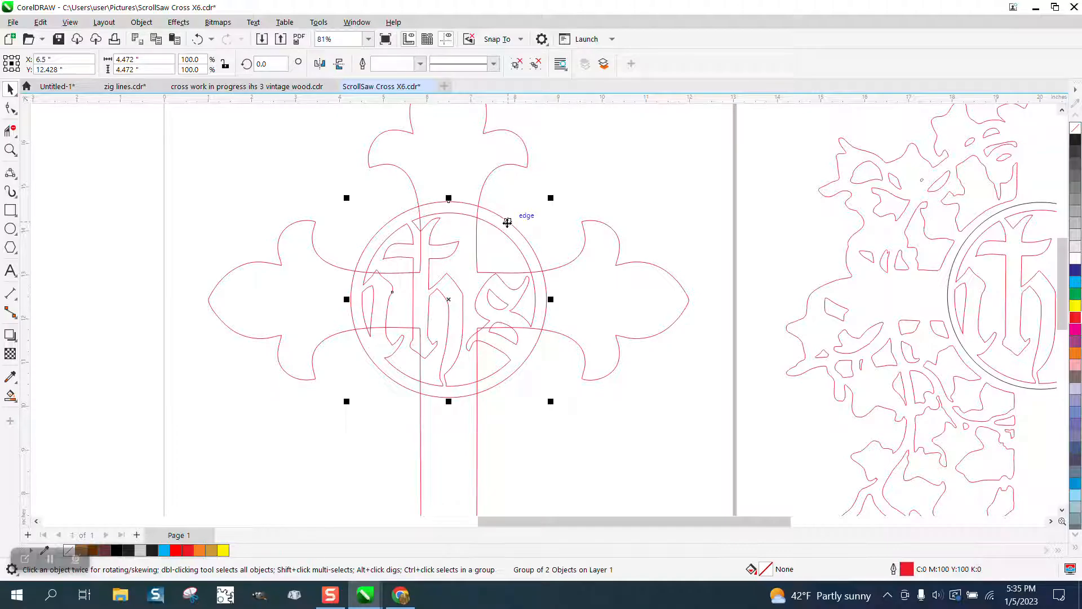
key("Down")
key("Down")
key("Down")
key("Down")
key("Down")
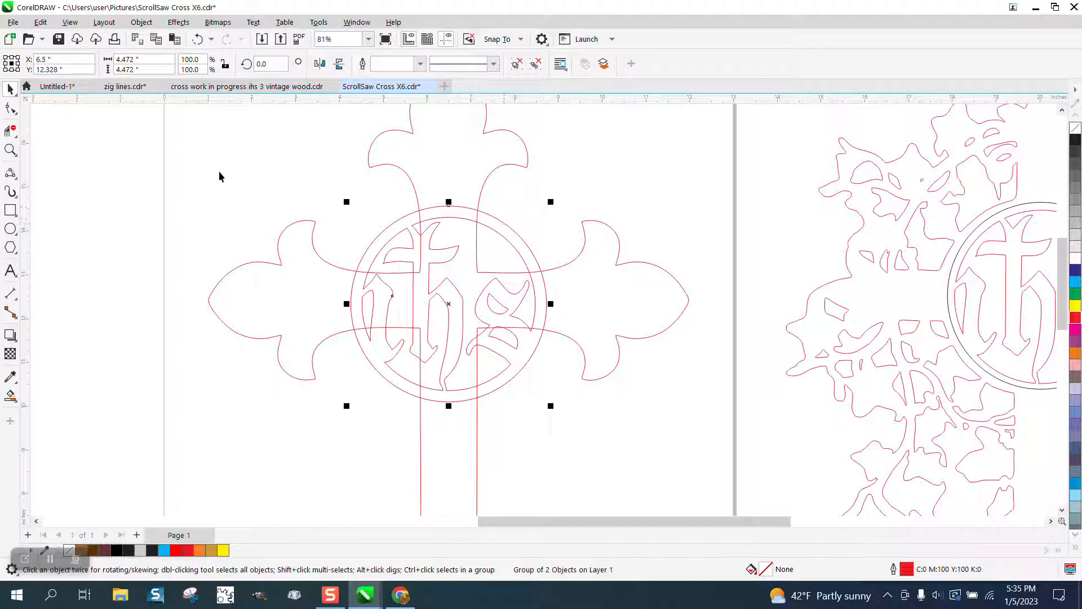
- Delete the emblem's circle arcs that span the cross's upper and right arms
left_click(11, 131)
left_click(458, 208)
left_click(544, 297)
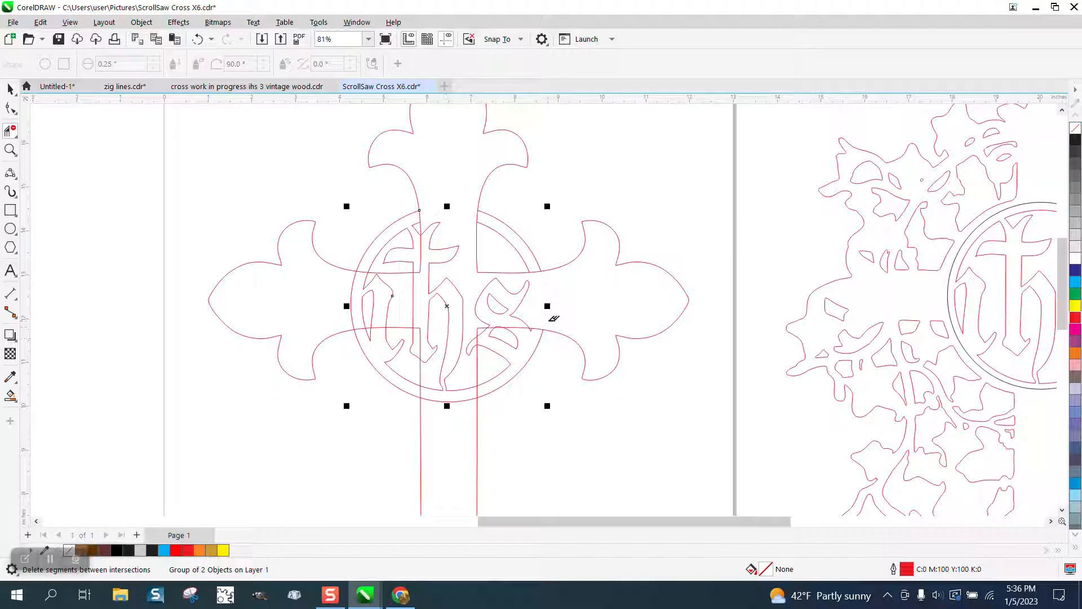
- Delete the cross lines inside the emblem's lower-right part and the outer circle's arc across the lower stem
left_click(10, 149)
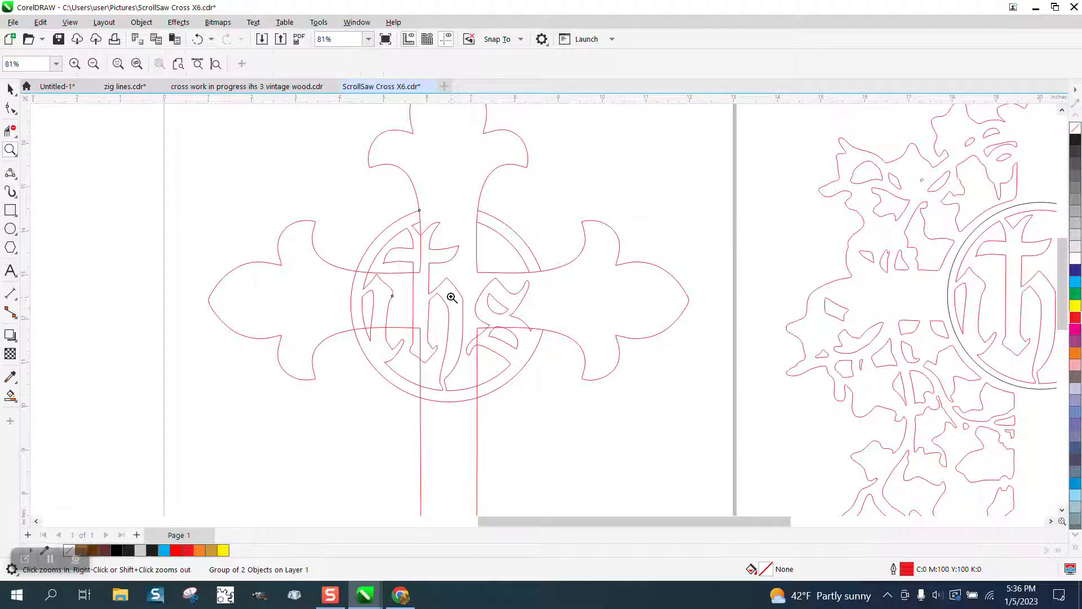
left_click_drag(452, 299, 709, 467)
left_click(10, 130)
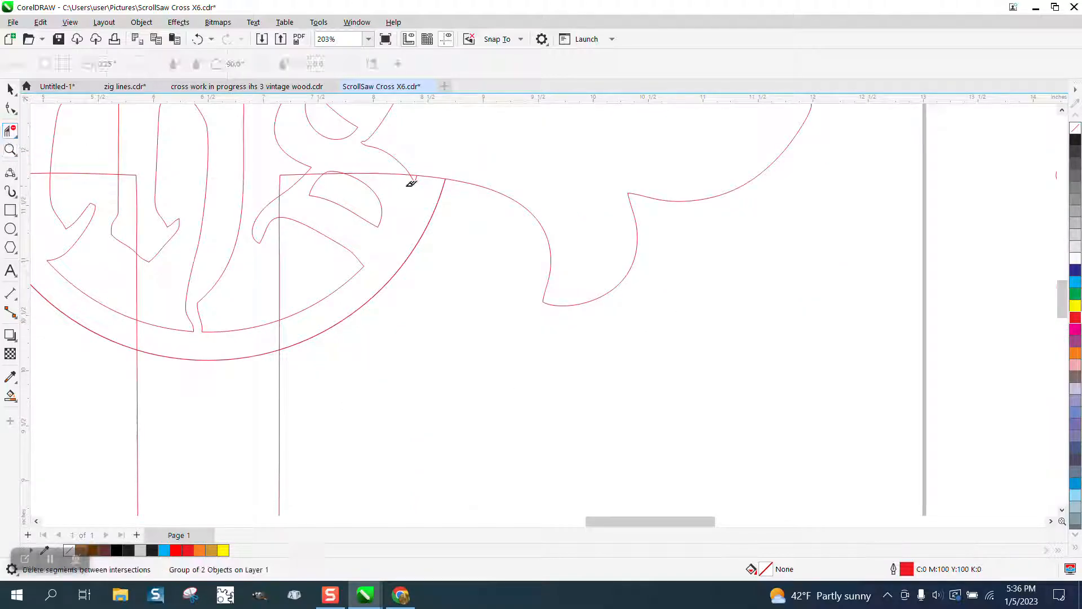
left_click(396, 173)
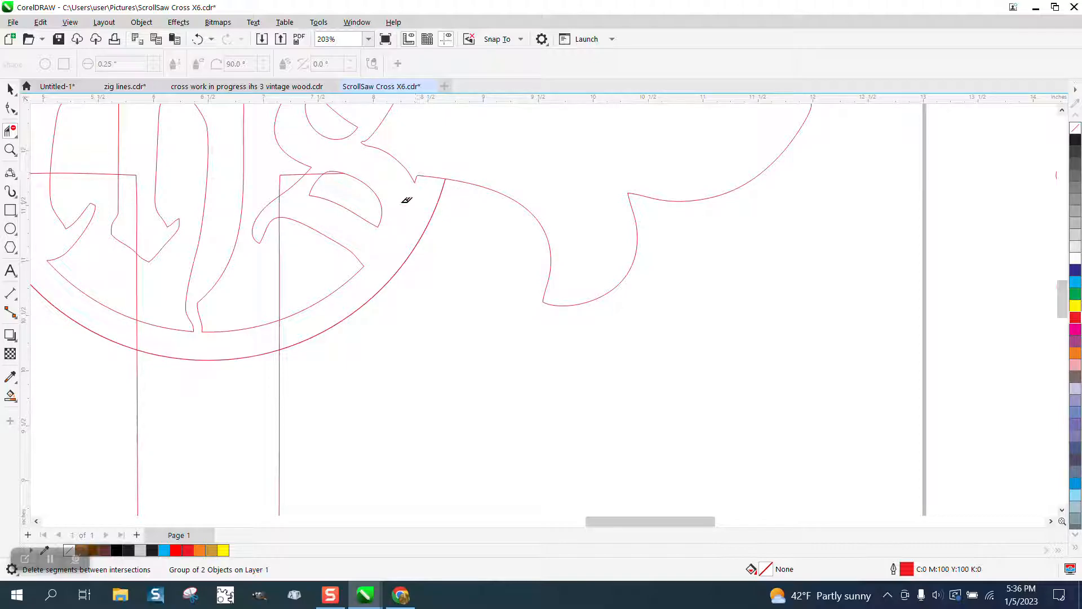
left_click(305, 171)
left_click(297, 174)
left_click(280, 186)
left_click(281, 205)
left_click(280, 276)
left_click(278, 334)
left_click(137, 333)
left_click(179, 357)
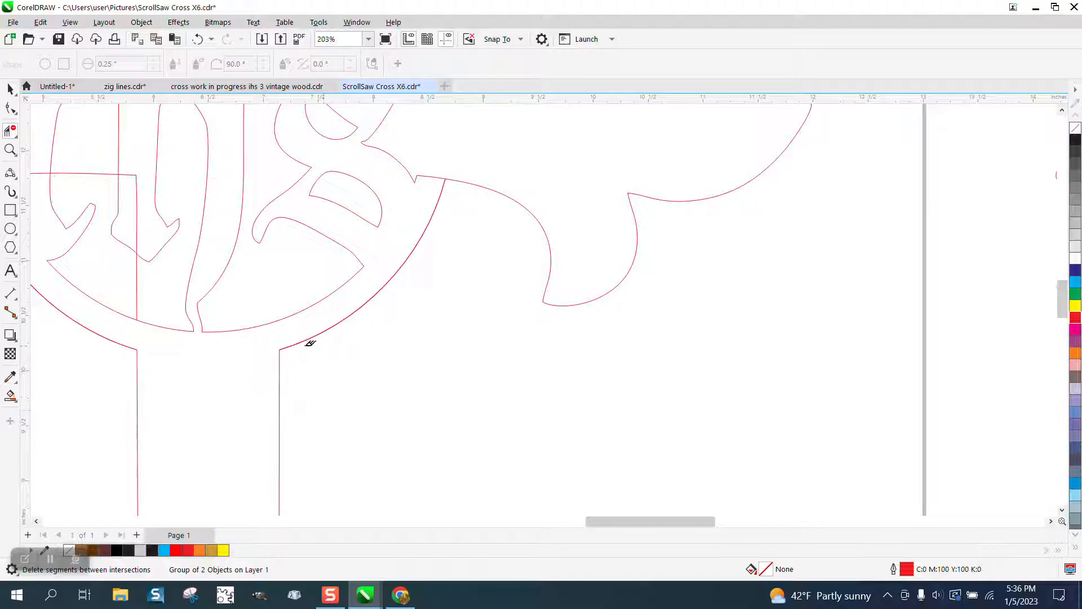
- Delete the cross lines inside the emblem's lower-left part and the circle arc spanning the left arm
scroll(429, 395, "down", 2)
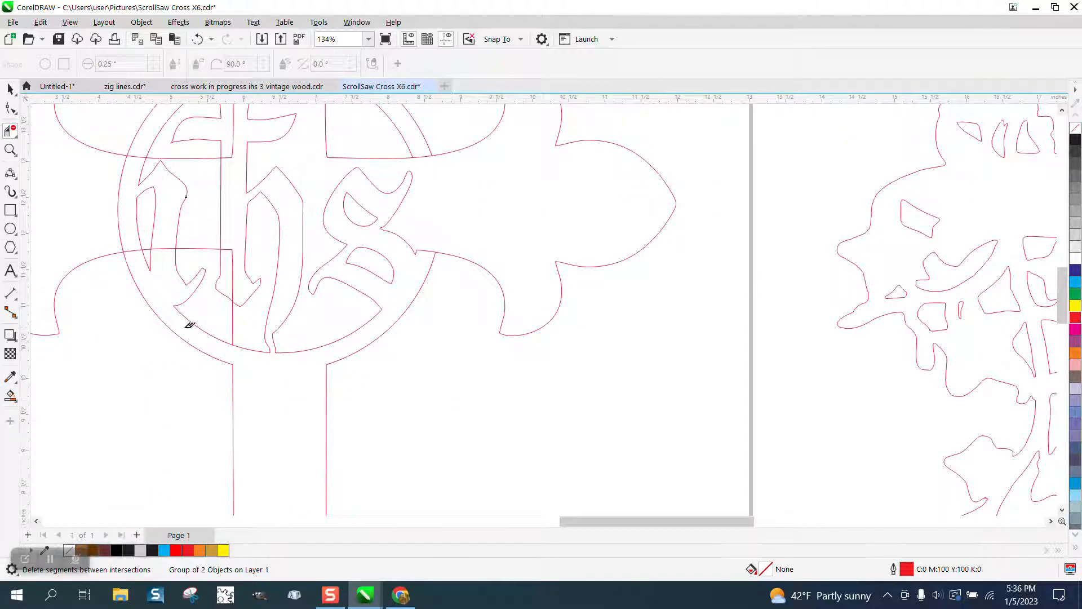
left_click(169, 248)
left_click(134, 250)
left_click(191, 248)
left_click(233, 255)
left_click(234, 312)
scroll(203, 271, "down", 2)
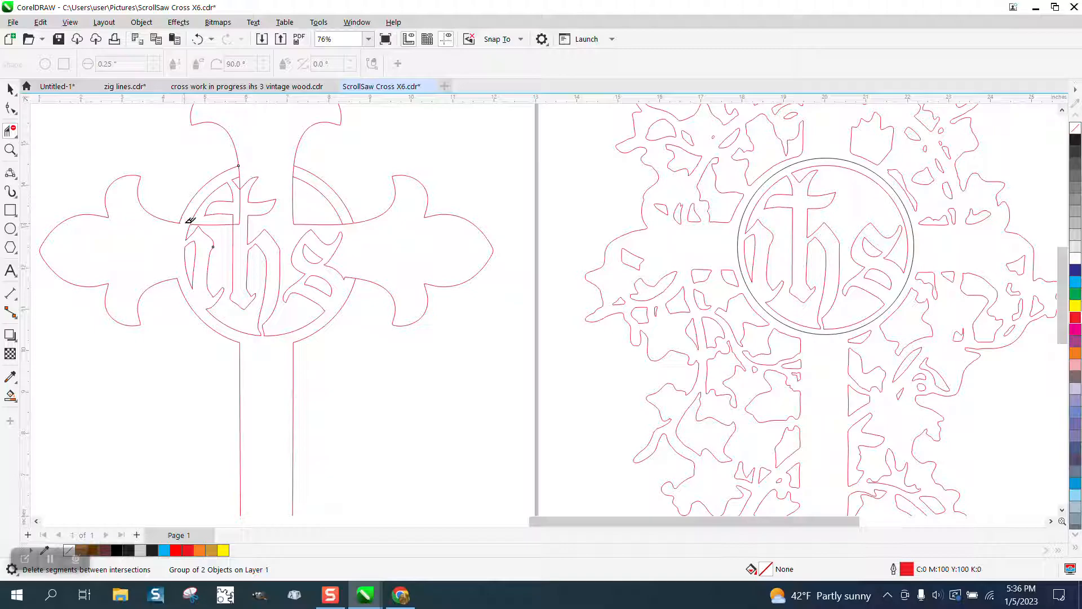
- Delete the cross's vertical and horizontal lines running through the lettering in the emblem's upper-left part
left_click(10, 149)
left_click_drag(148, 140, 436, 300)
left_click(10, 130)
left_click(390, 170)
left_click(392, 232)
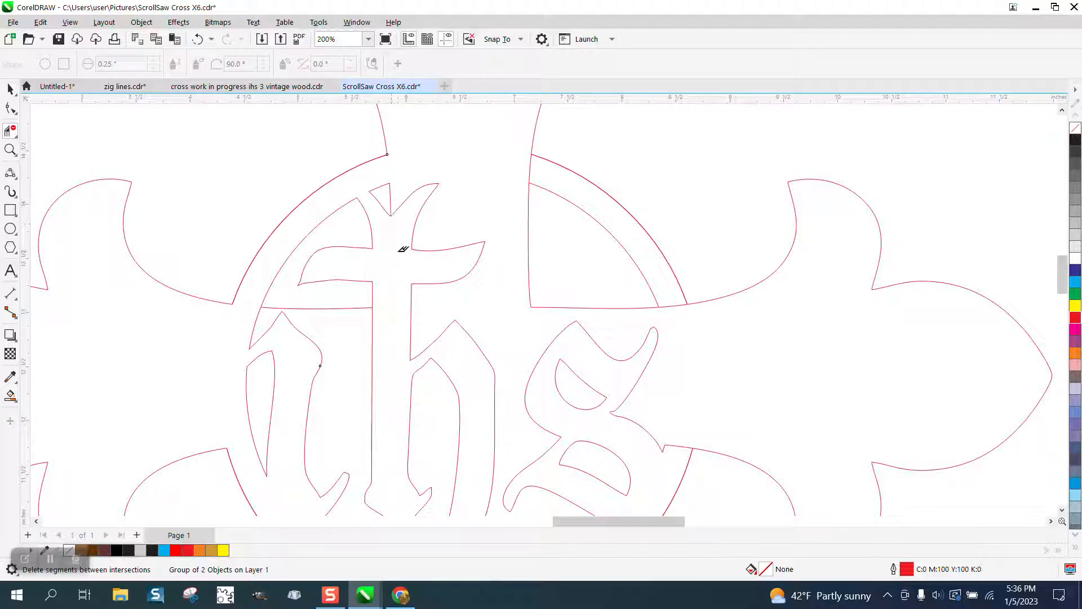
left_click(351, 308)
- Delete the short cross segments between the two circles at the emblem's upper right, undoing unwanted deletions
left_click(528, 167)
left_click(683, 304)
left_click(197, 39)
left_click(676, 305)
left_click(197, 39)
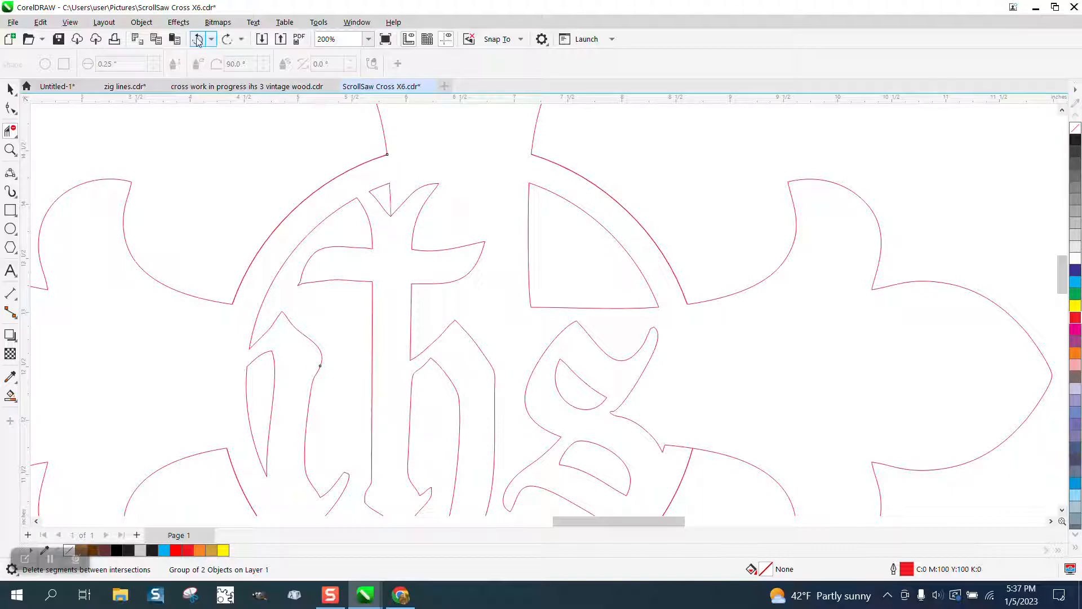
- Try to bridge the outer circle and the t's tip with a short 3-point curve, and delete the cross segment in the t's notch
left_click(15, 176)
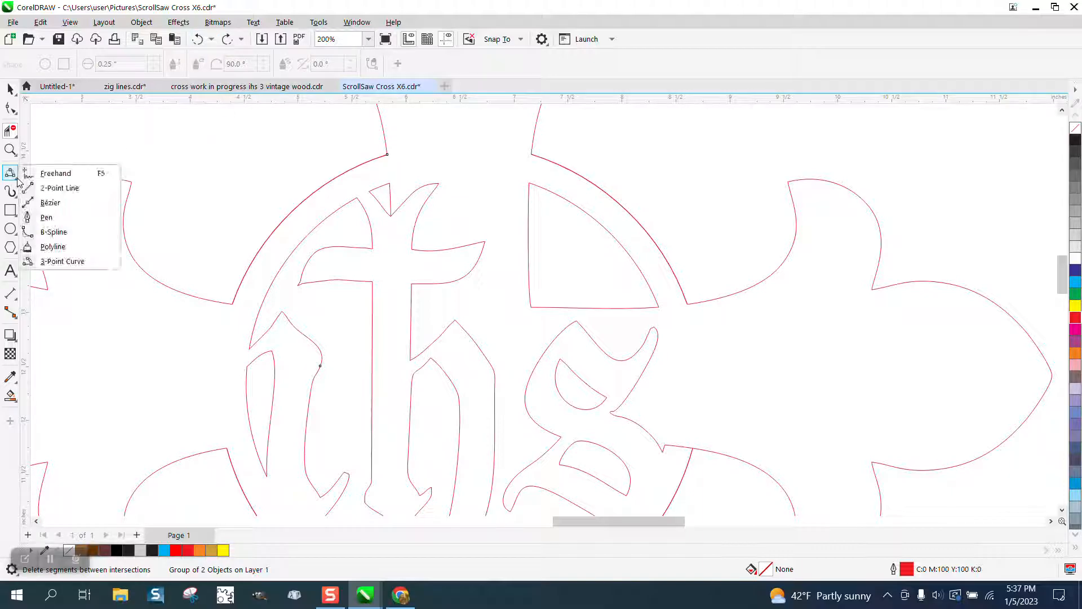
left_click(62, 261)
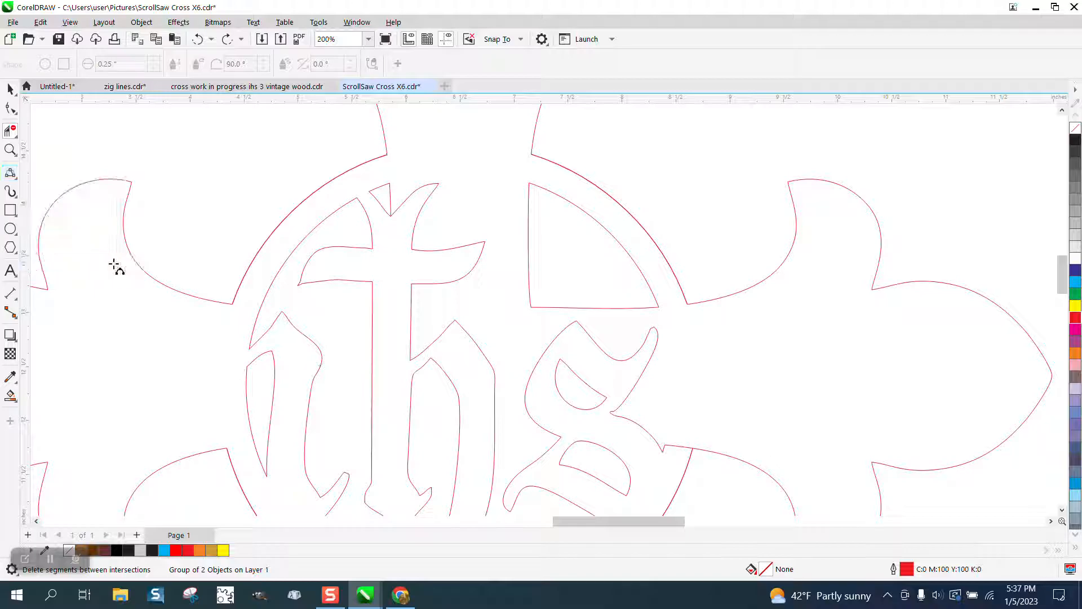
left_click_drag(390, 183, 387, 155)
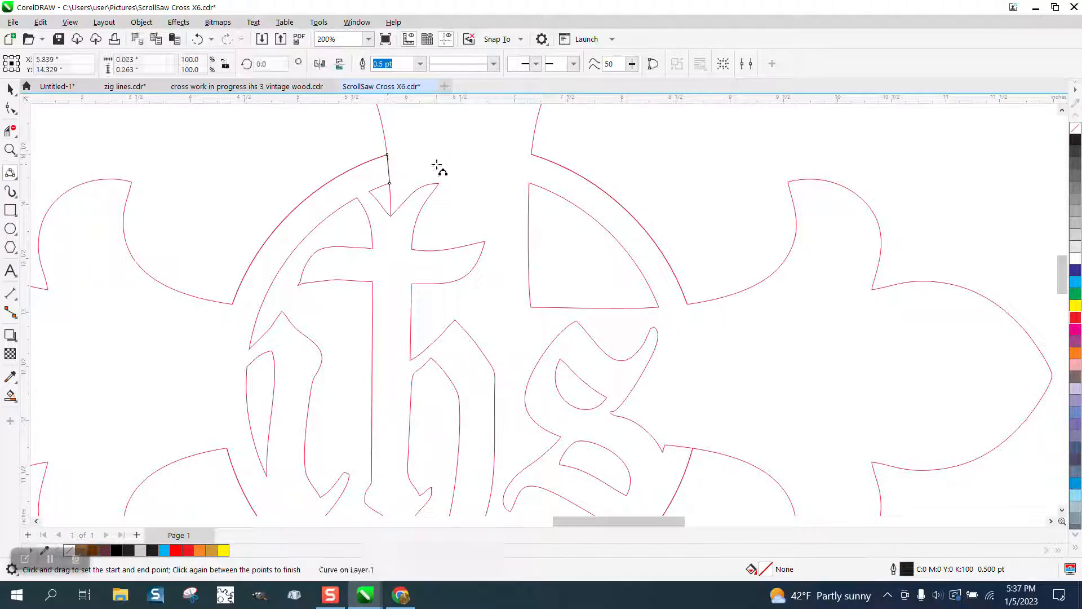
left_click(10, 131)
left_click(393, 195)
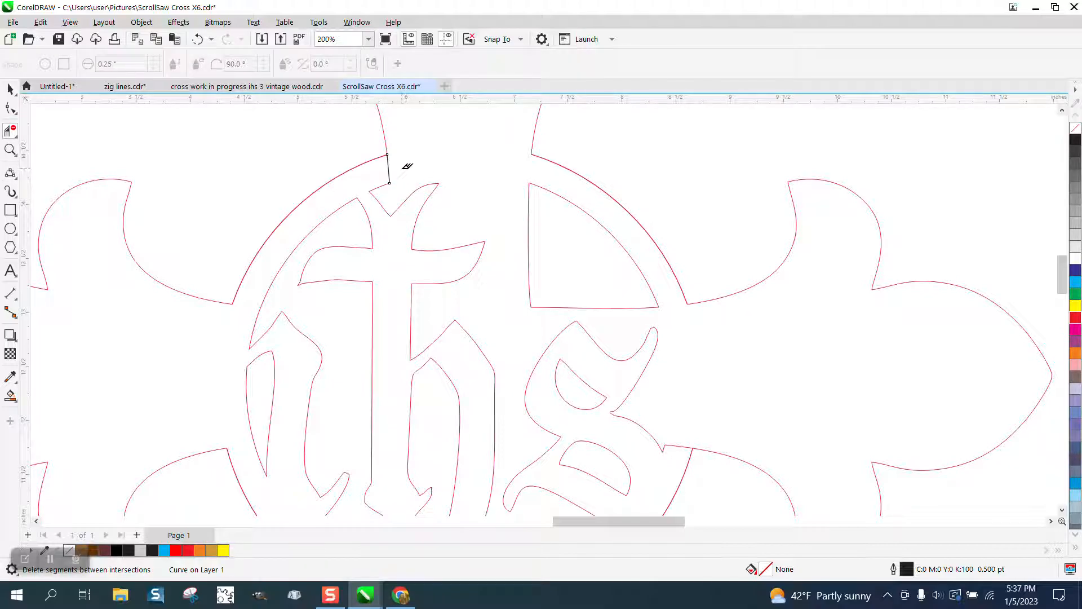
- Examine the emblem on the finished reference cross to compare its circles and lettering with the trimmed cross on the page
scroll(407, 169, "down", 1)
scroll(406, 176, "down", 1)
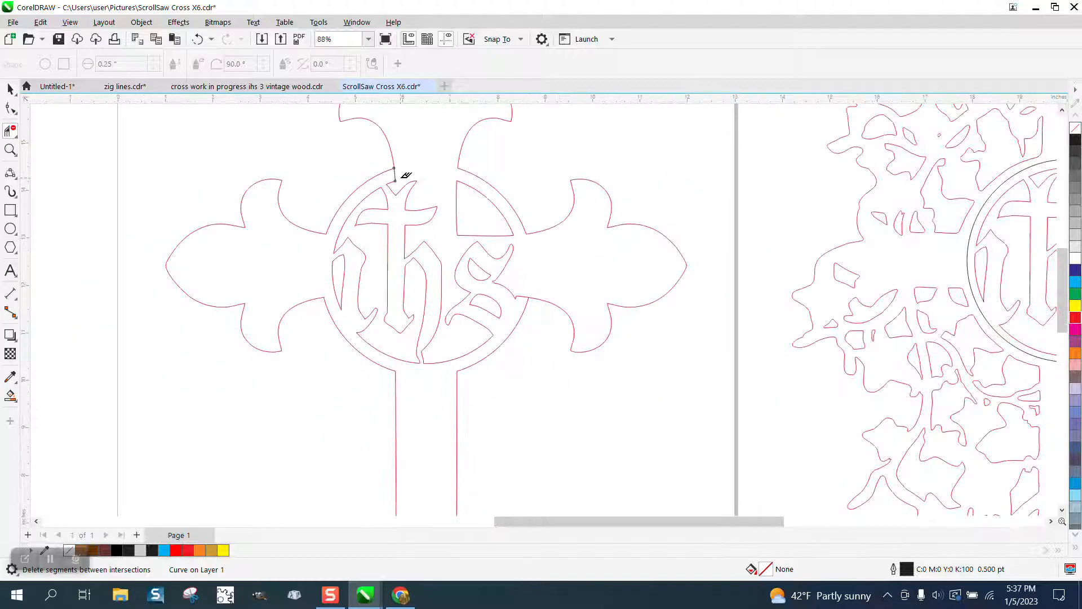
scroll(390, 174, "down", 1)
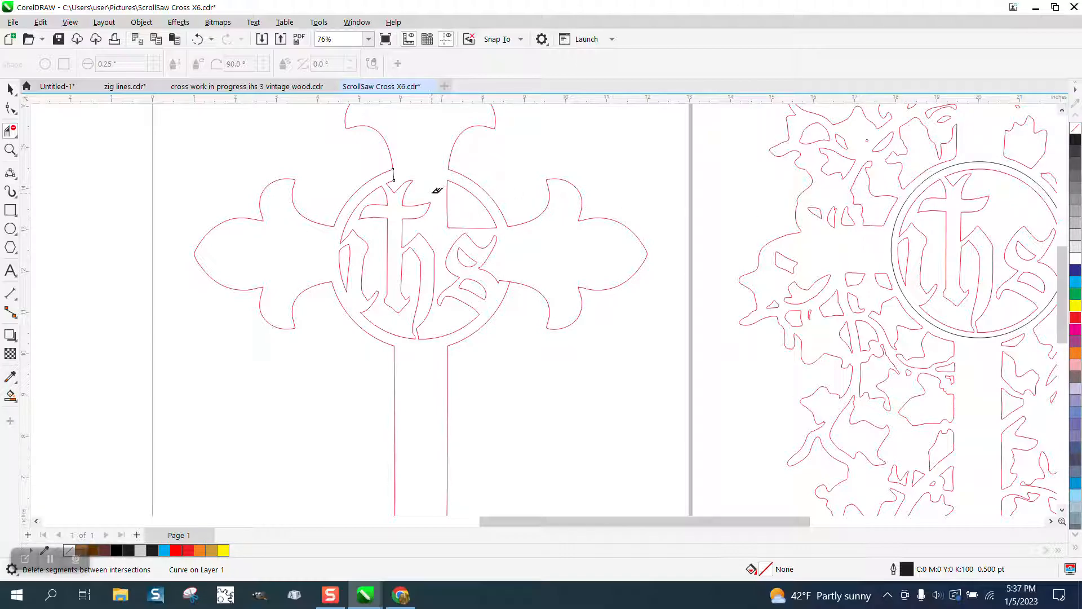
scroll(438, 191, "down", 3)
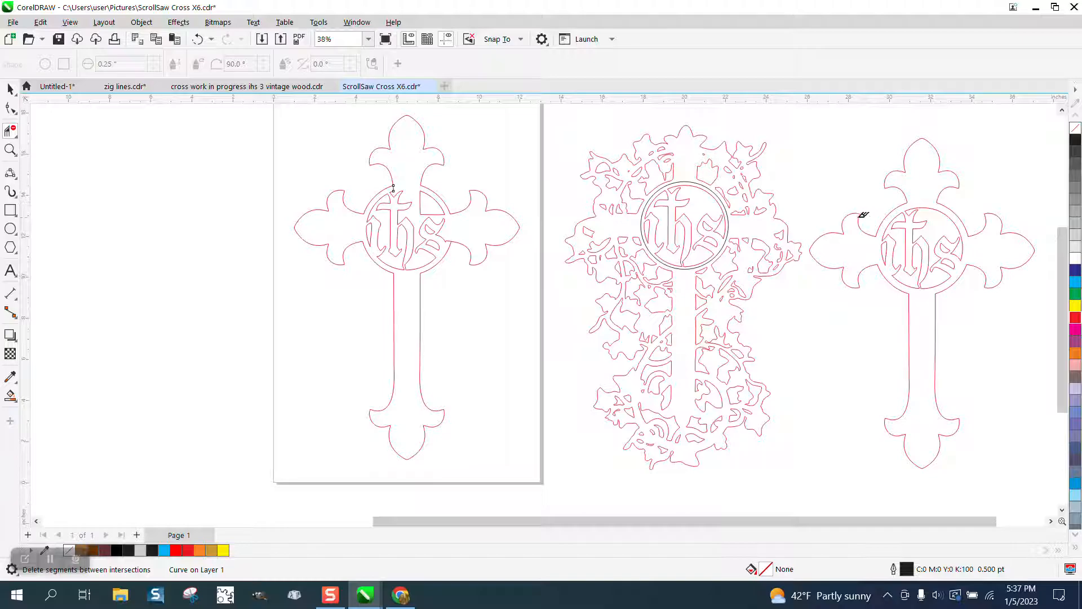
left_click(10, 149)
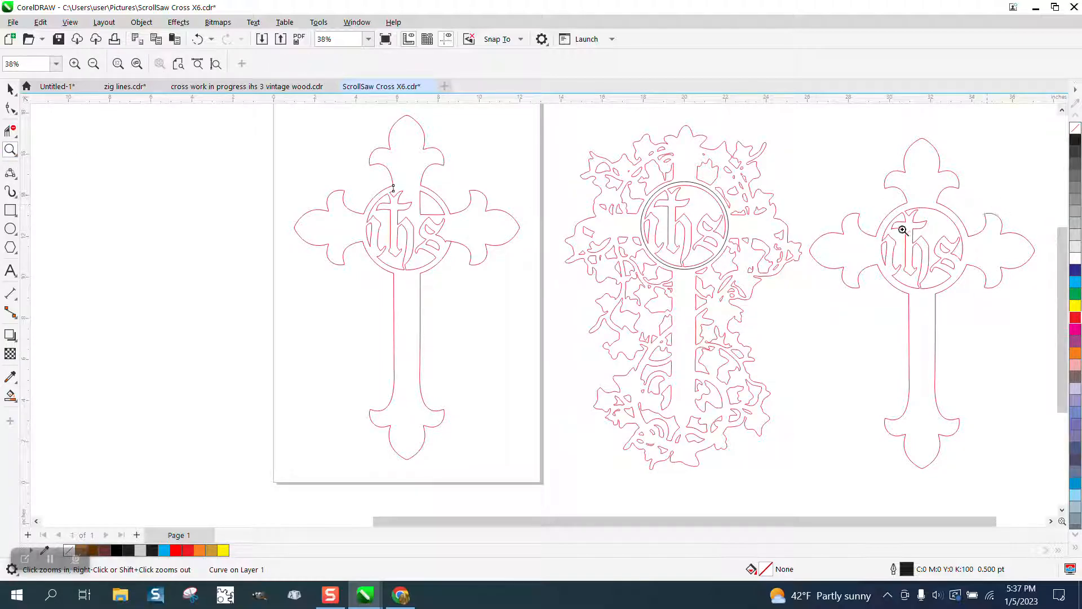
left_click_drag(895, 198, 980, 261)
scroll(569, 218, "down", 2)
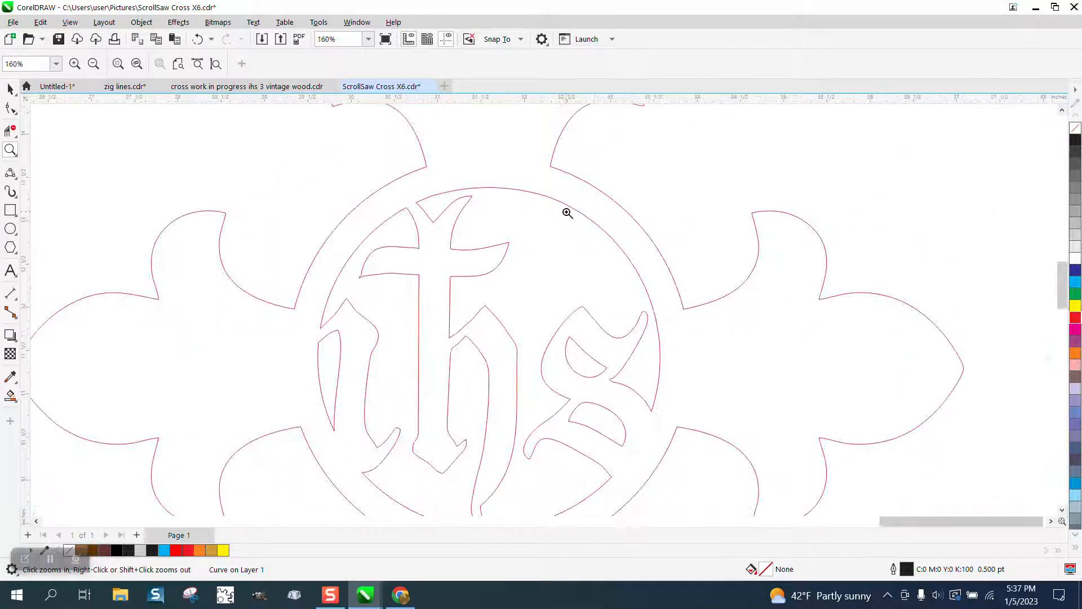
scroll(567, 213, "down", 5)
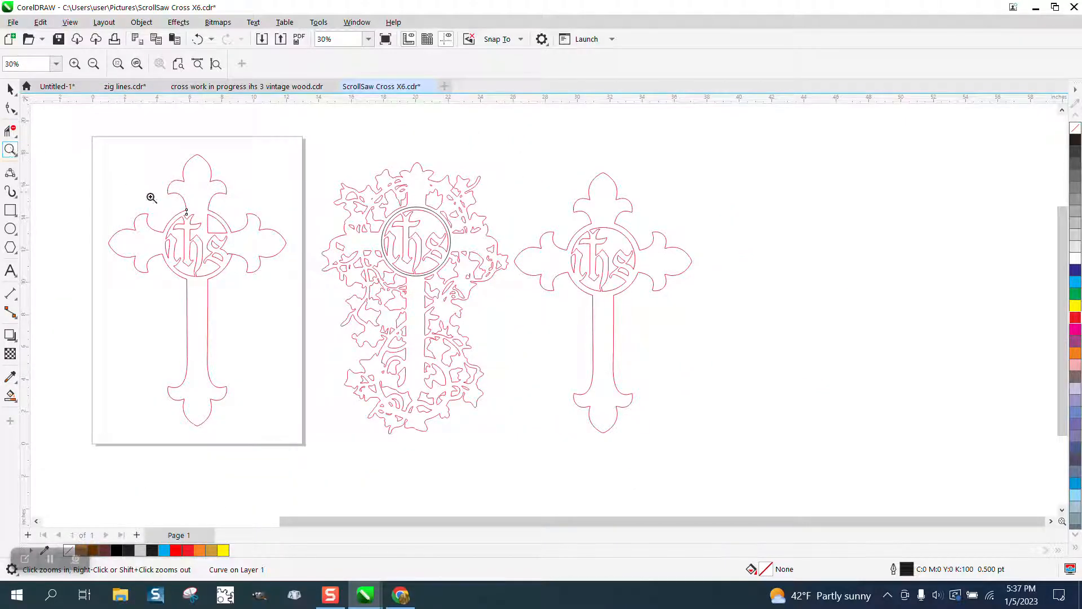
- Undo the added curve and all segment deletions on the page's cross, back to the complete untrimmed emblem circles
left_click_drag(151, 198, 303, 293)
left_click(198, 39)
left_click(200, 41)
left_click(200, 41)
left_click(203, 40)
left_click(203, 39)
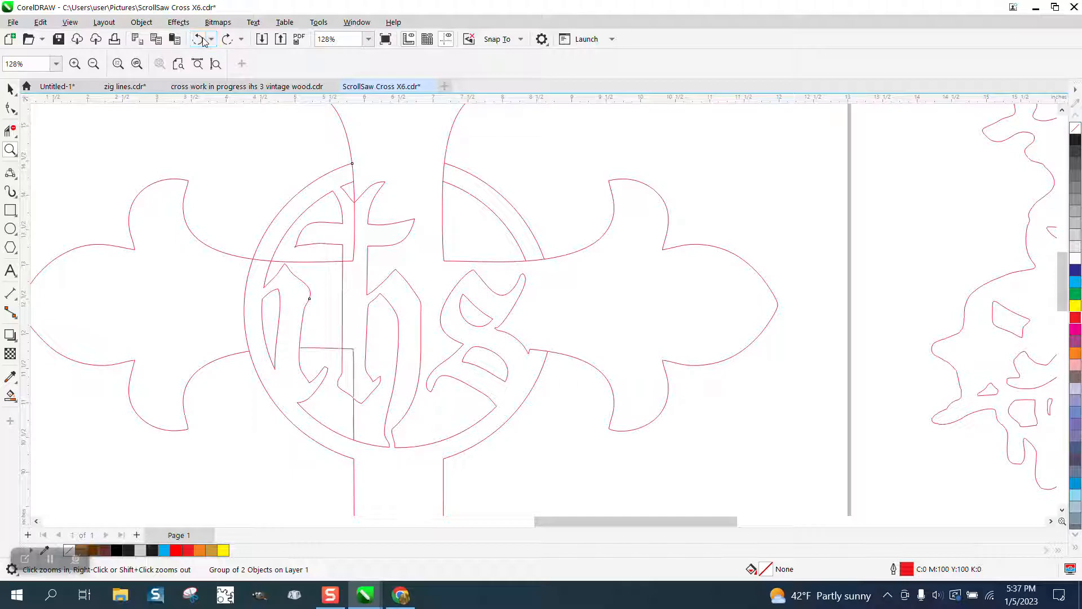
left_click(202, 41)
left_click(202, 41)
left_click(202, 40)
left_click(203, 39)
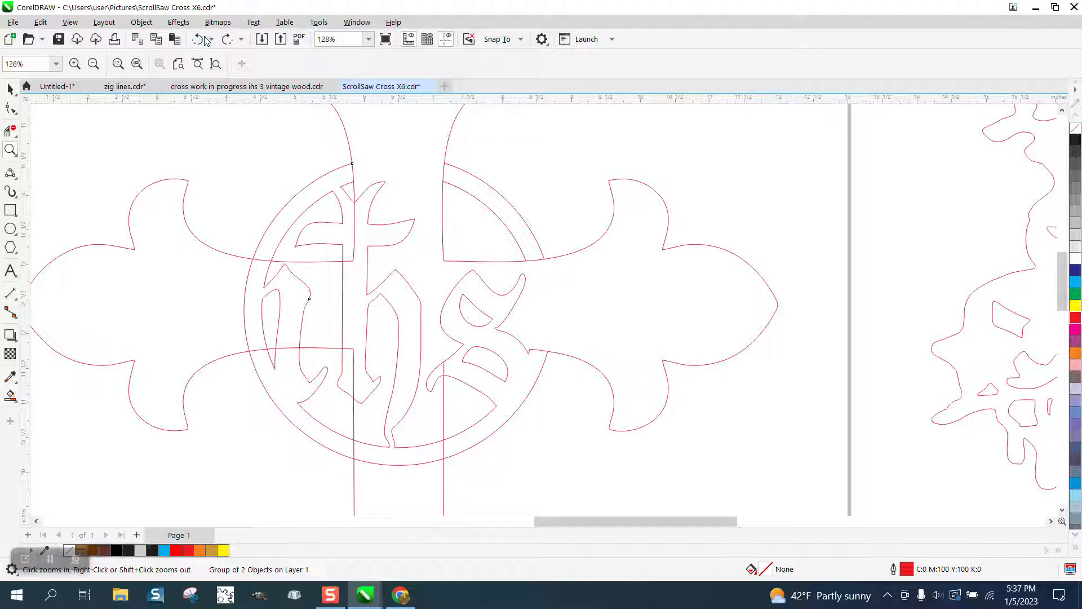
left_click(203, 40)
left_click(200, 42)
left_click(199, 43)
left_click(199, 42)
left_click(198, 41)
left_click(199, 42)
left_click(198, 42)
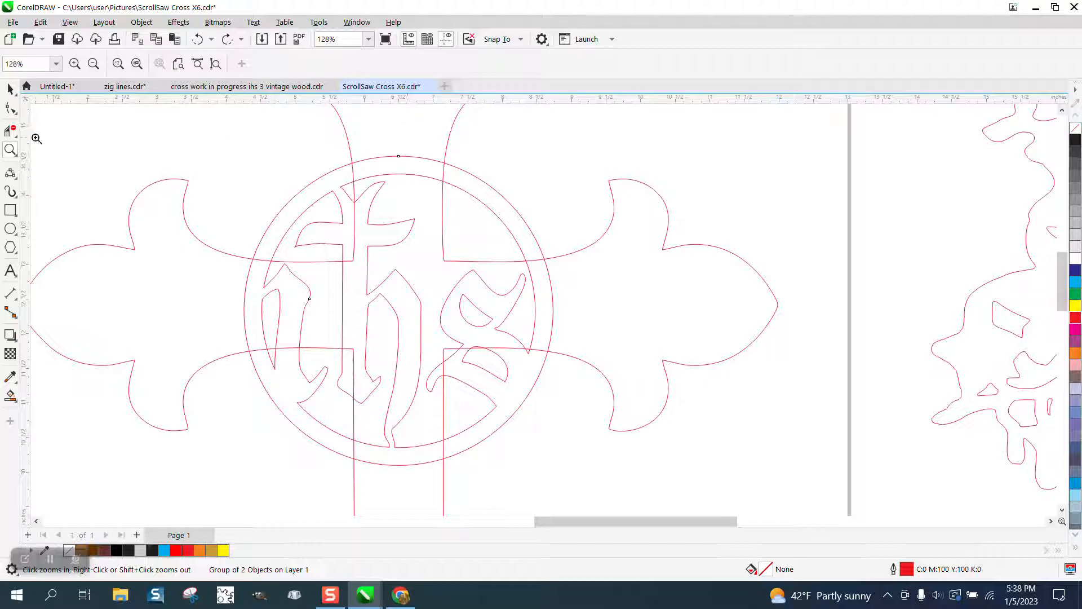
left_click(17, 130)
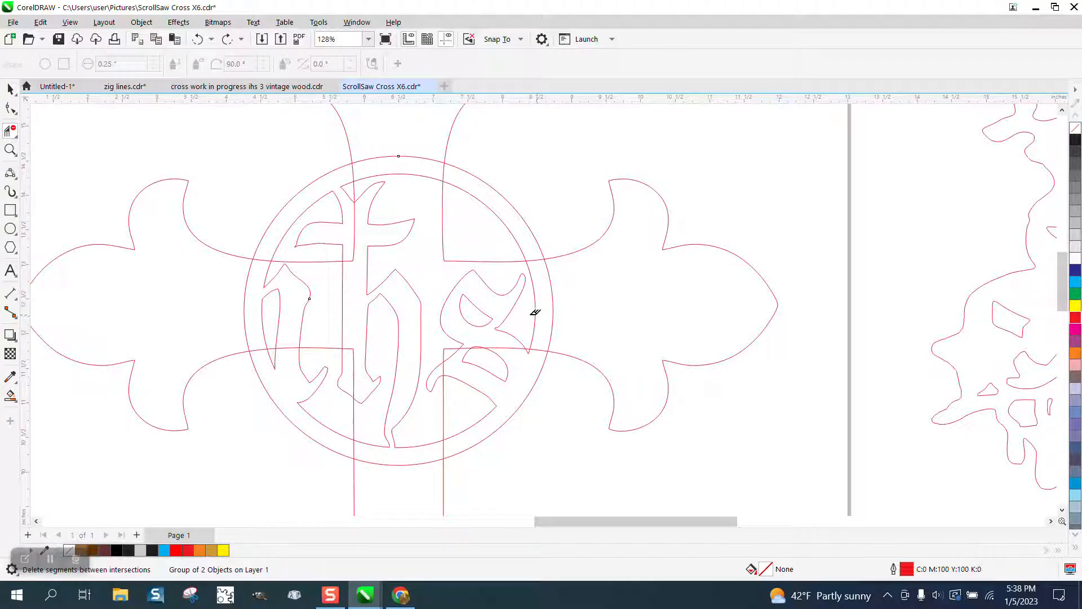
left_click_drag(531, 312, 580, 312)
left_click(535, 348)
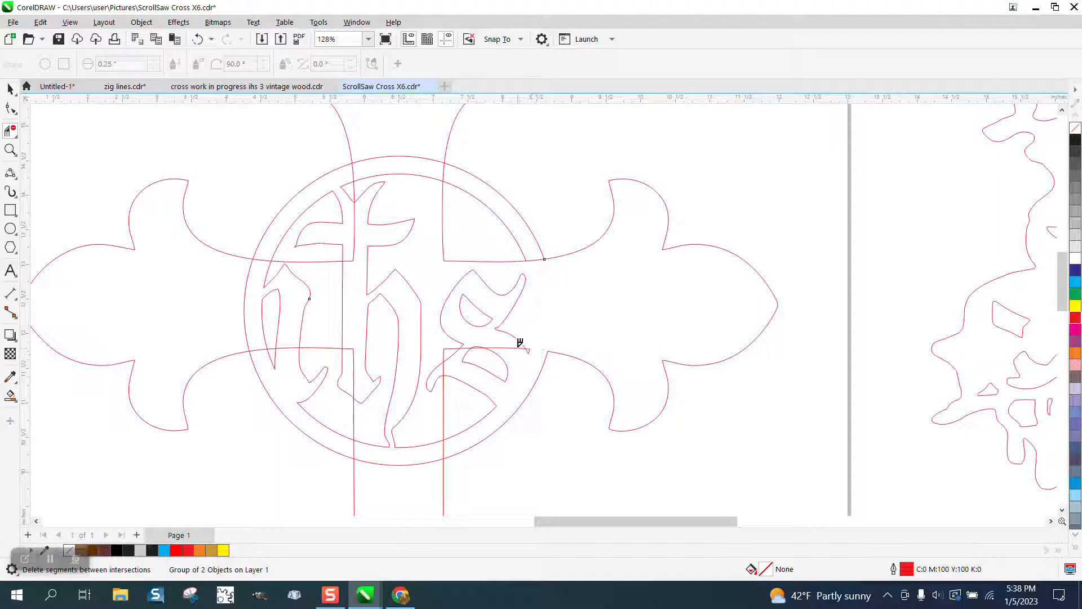
left_click(503, 347)
left_click(198, 40)
left_click(199, 41)
left_click(198, 40)
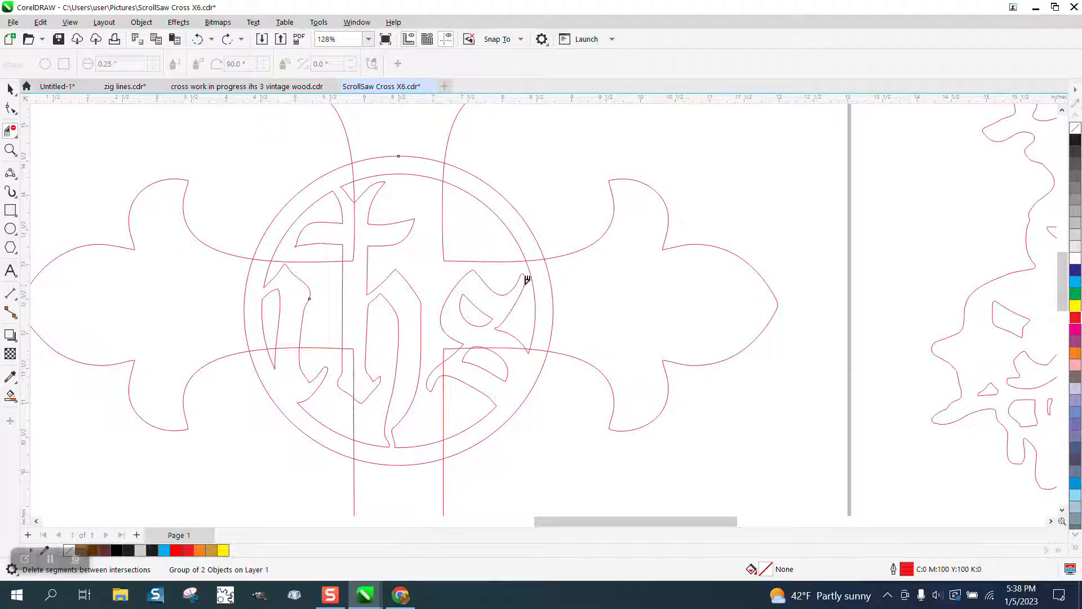
- Delete the outer circle's arc spanning the right arm and the cross lines inside the emblem's lower-right part
left_click(553, 324)
left_click(543, 351)
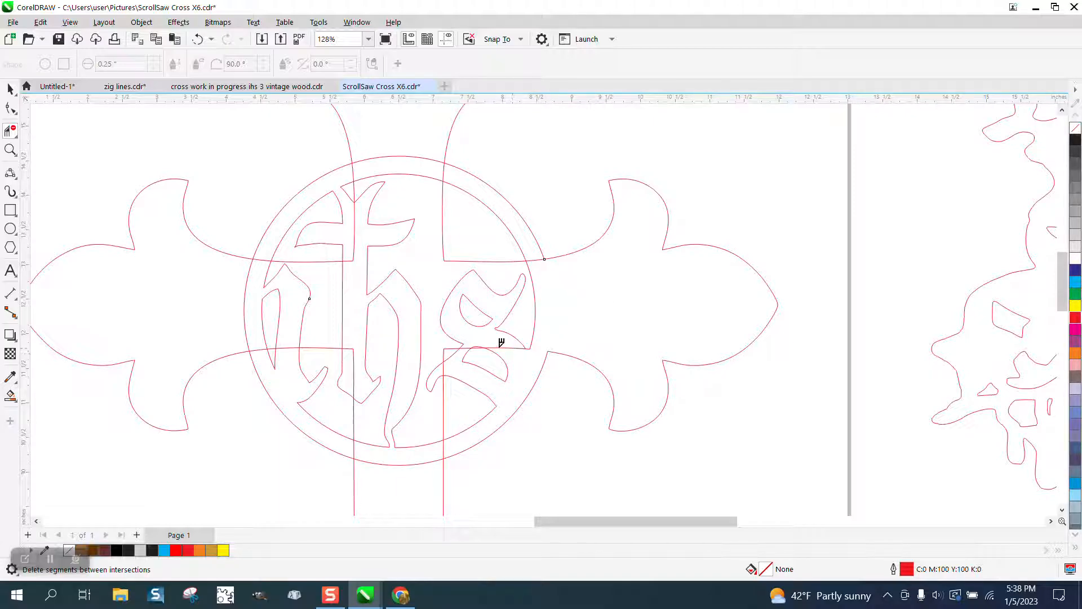
left_click(10, 149)
left_click_drag(287, 304, 601, 449)
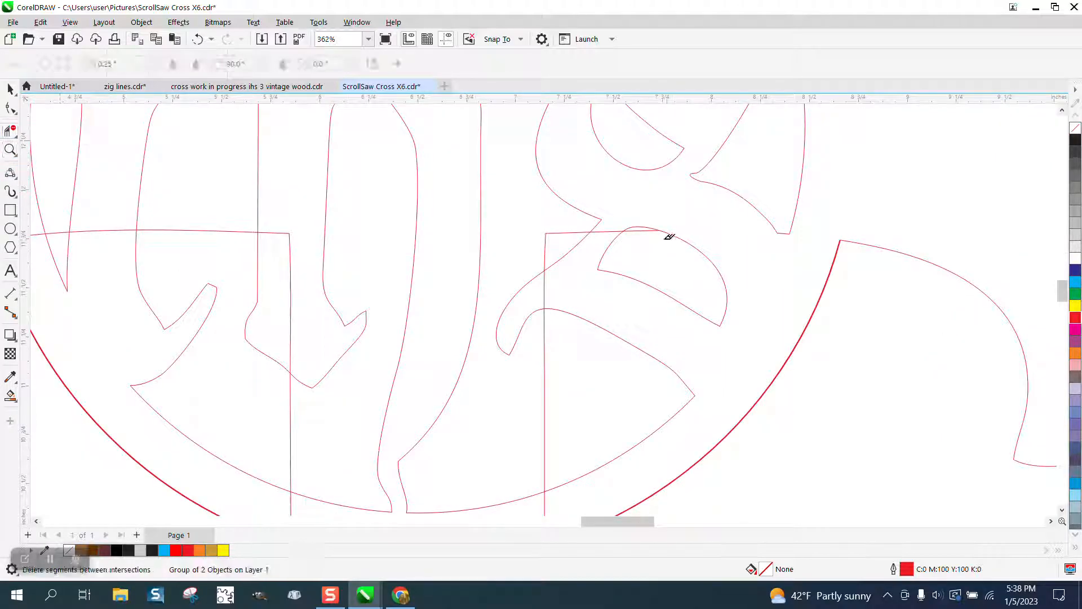
left_click(646, 230)
left_click(611, 231)
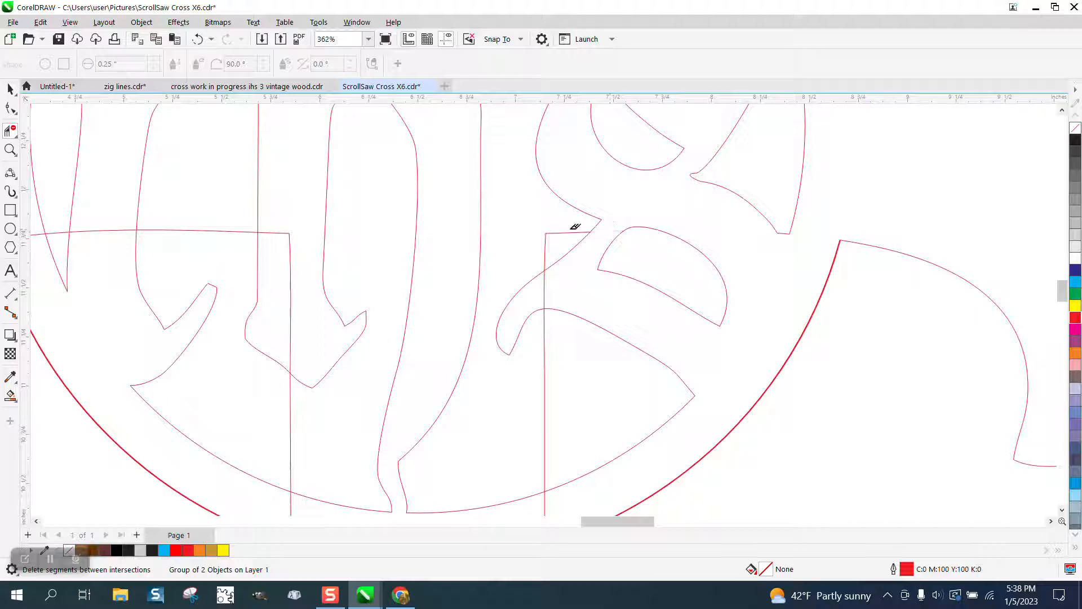
left_click(545, 290)
left_click(564, 233)
scroll(547, 350, "down", 1)
left_click(544, 350)
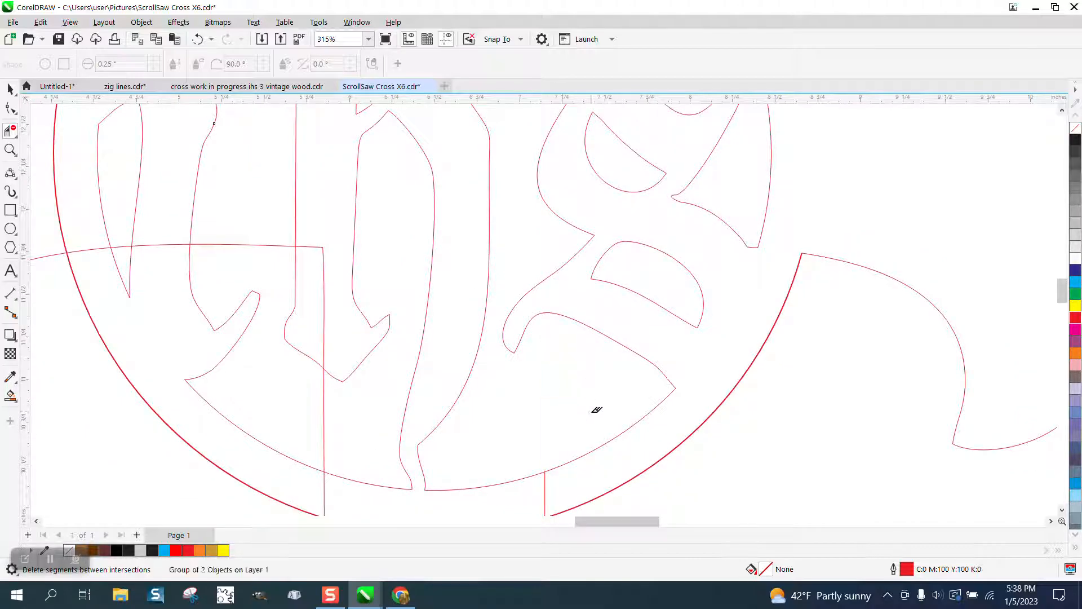
- Delete the stem lines between the two circles and the outer circle's arcs across the lower stem and left arm
scroll(538, 377, "down", 4)
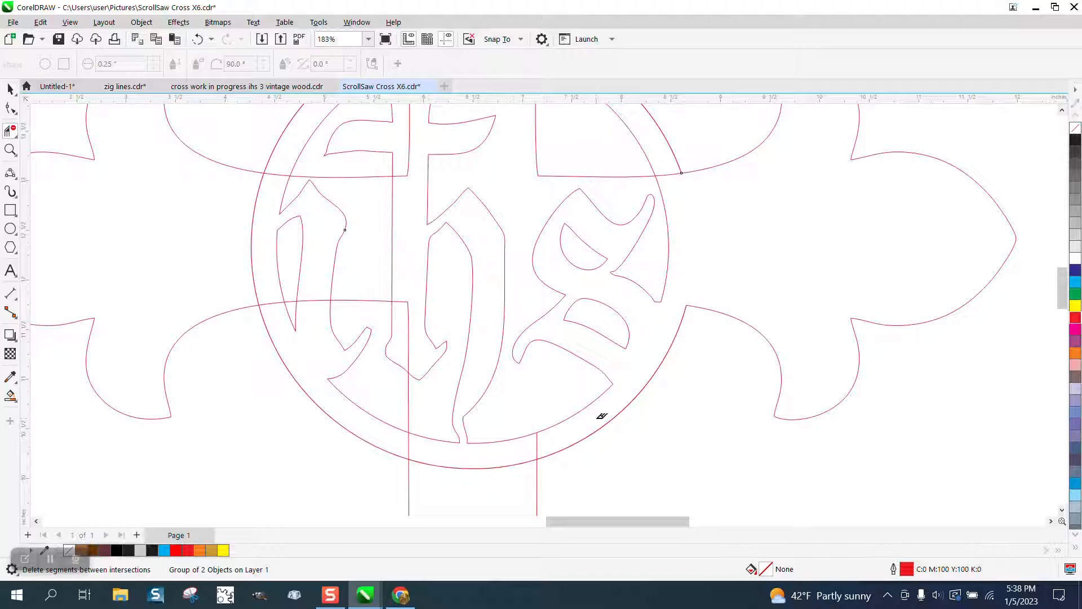
left_click(538, 445)
left_click(409, 446)
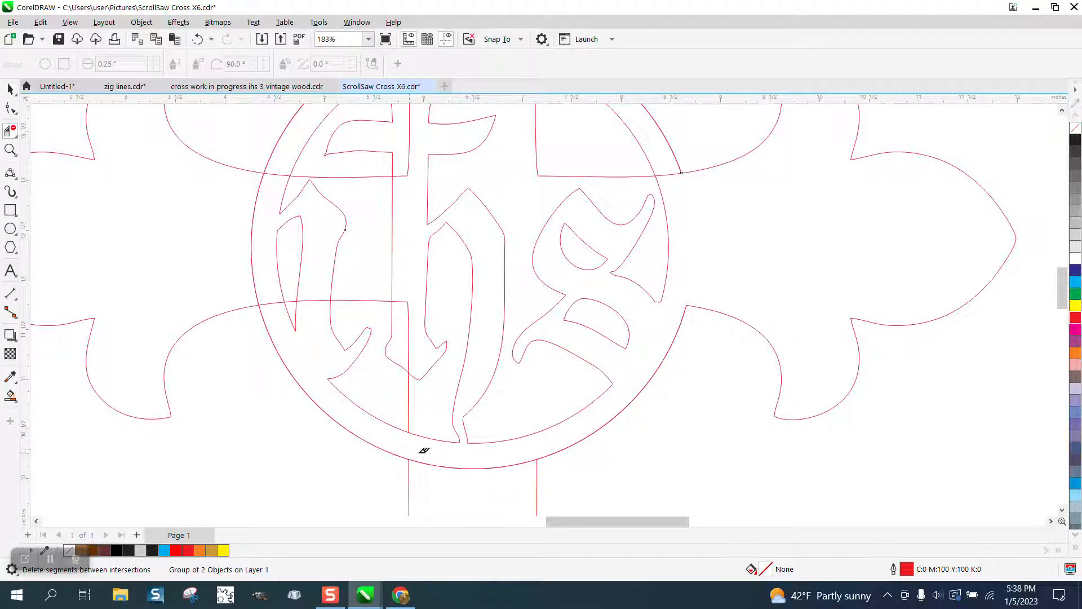
left_click(477, 467)
left_click(251, 255)
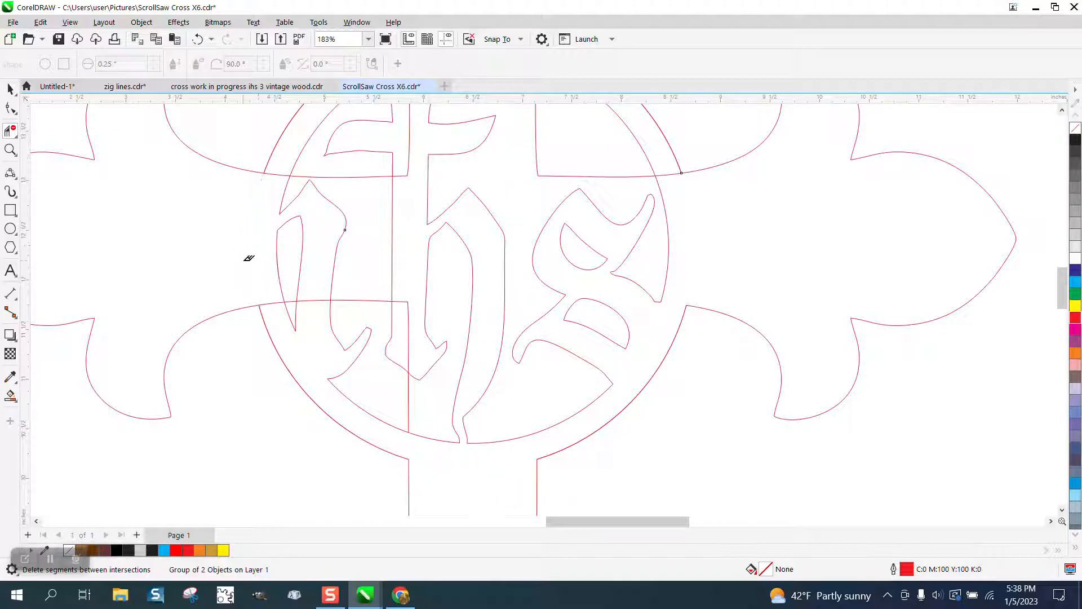
- Delete the cross's horizontal and vertical lines running through the lettering in the emblem's lower-left part
left_click(274, 299)
left_click(313, 299)
left_click(367, 298)
left_click(401, 299)
left_click(410, 377)
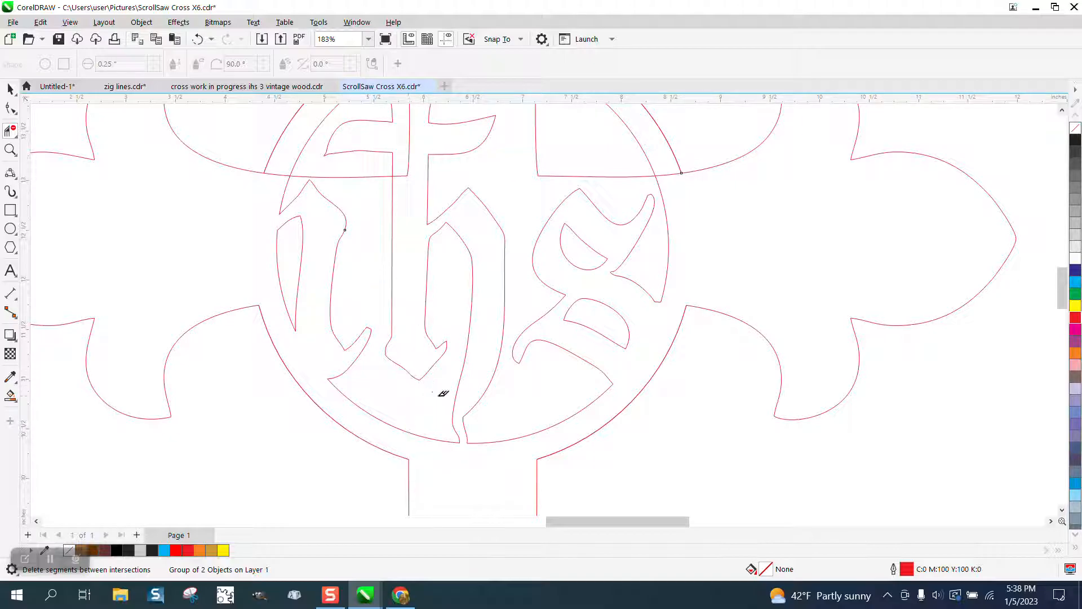
- Delete the cross lines through the emblem's upper-left lettering and the short segment between the circles beside the upper stem
left_click(282, 172)
scroll(405, 170, "down", 3)
left_click(421, 180)
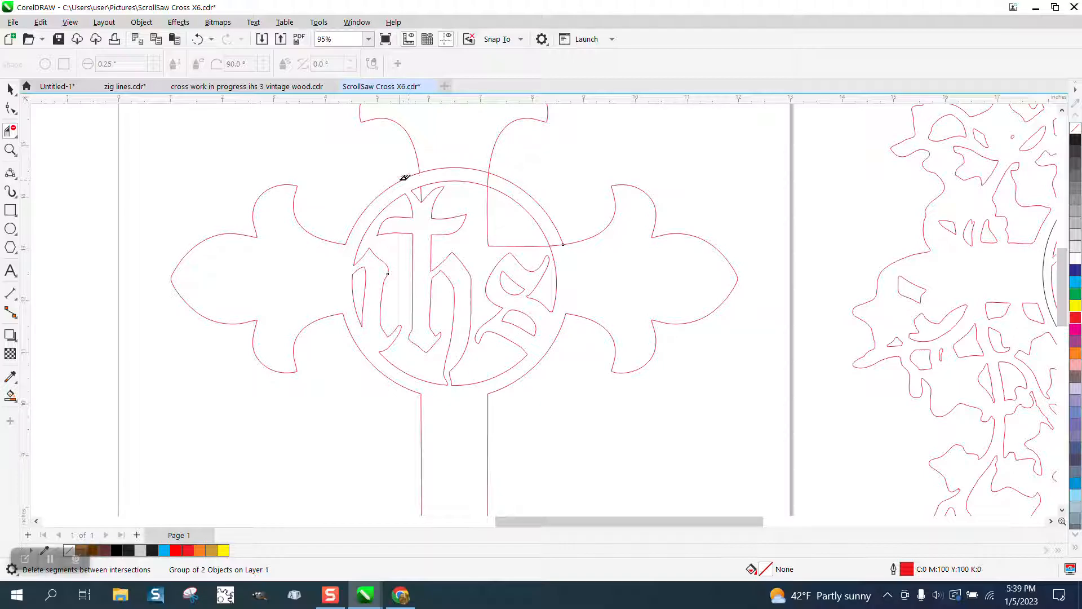
left_click(473, 178)
left_click(488, 177)
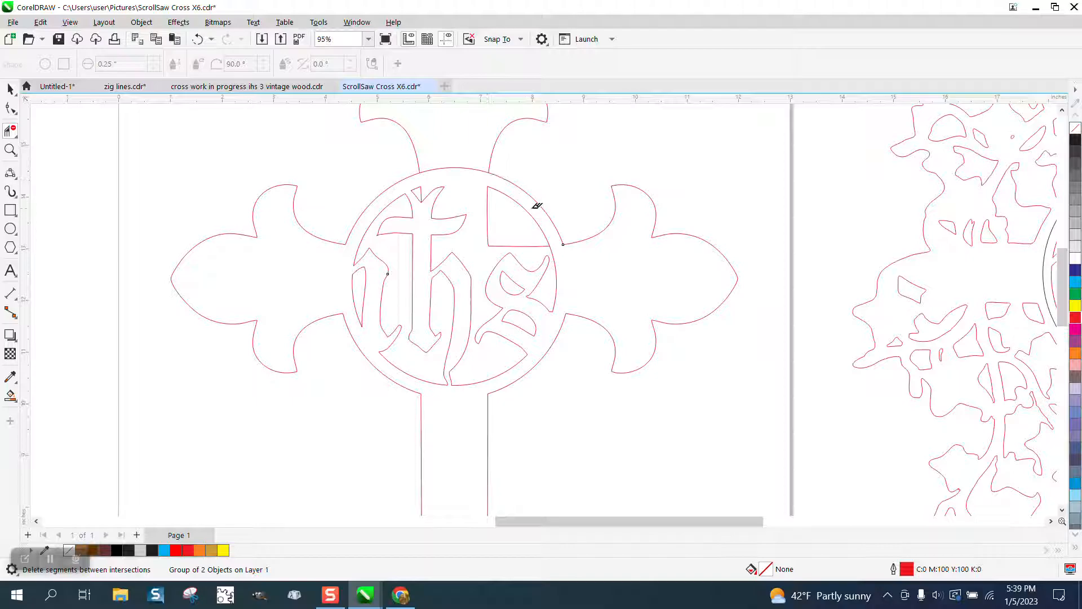
left_click(17, 150)
left_click_drag(312, 167, 638, 358)
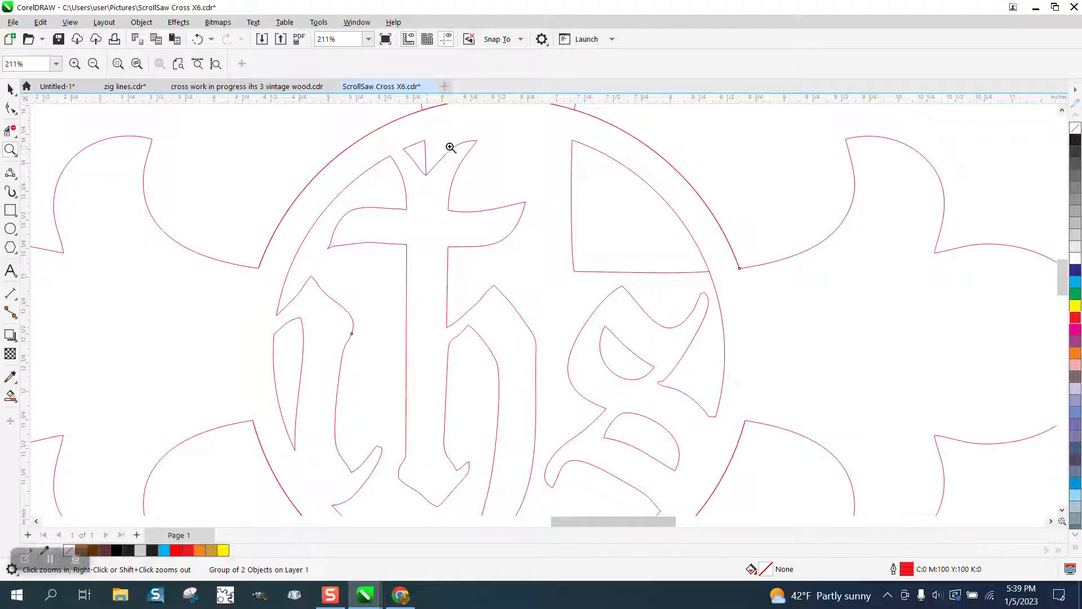
left_click(197, 38)
left_click(198, 39)
left_click(199, 40)
- Delete the cross segment in the notch atop the t and the outer circle's arc across the upper stem
left_click(10, 130)
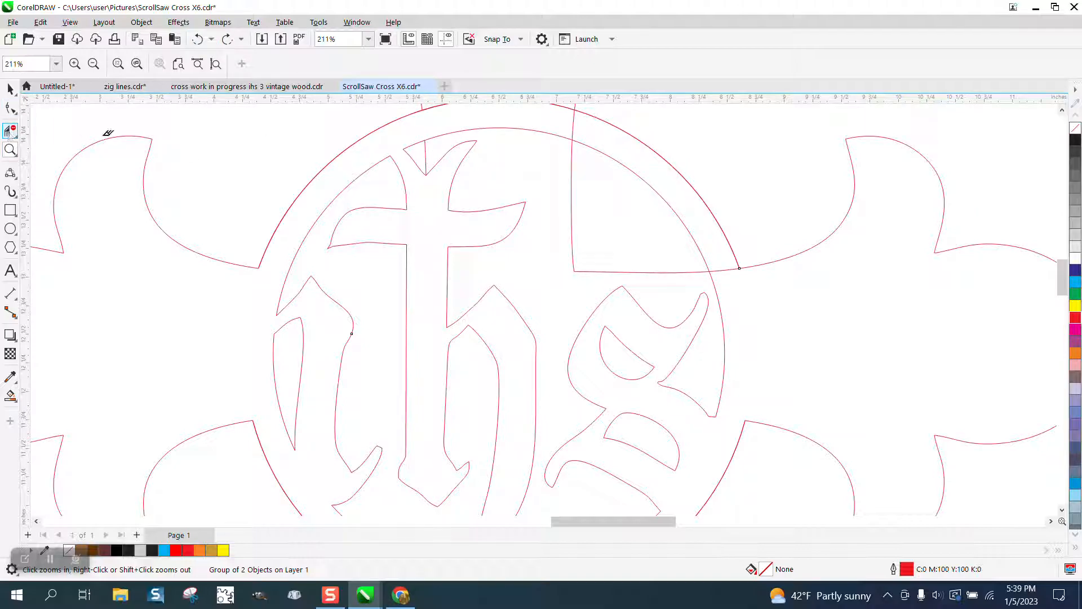
left_click(427, 154)
scroll(432, 207, "down", 3)
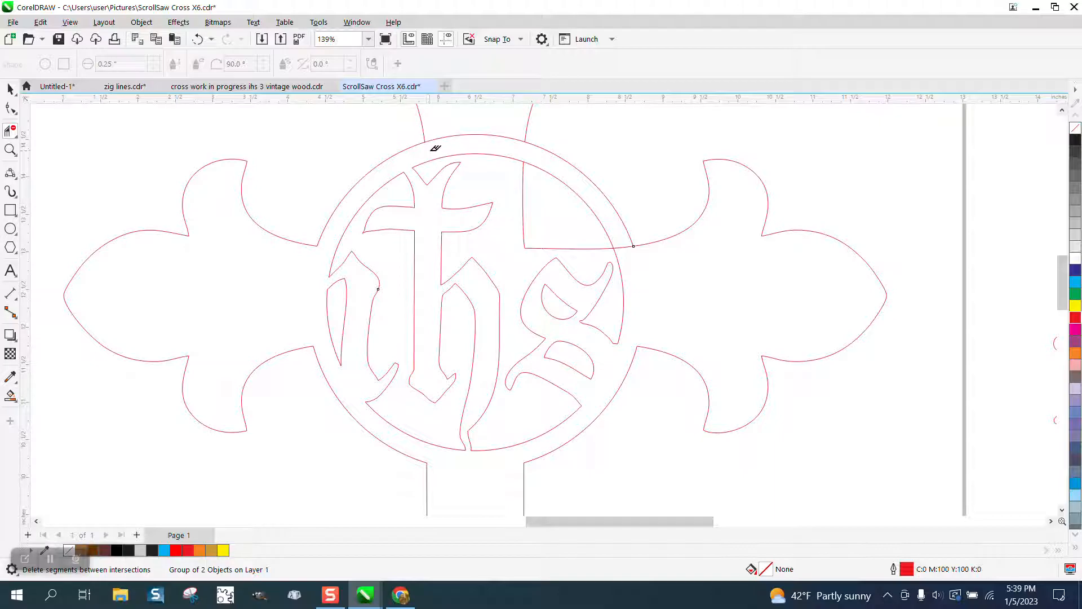
left_click(462, 133)
- Delete the cross's remaining corner lines inside the emblem's upper-right part
scroll(435, 161, "down", 1)
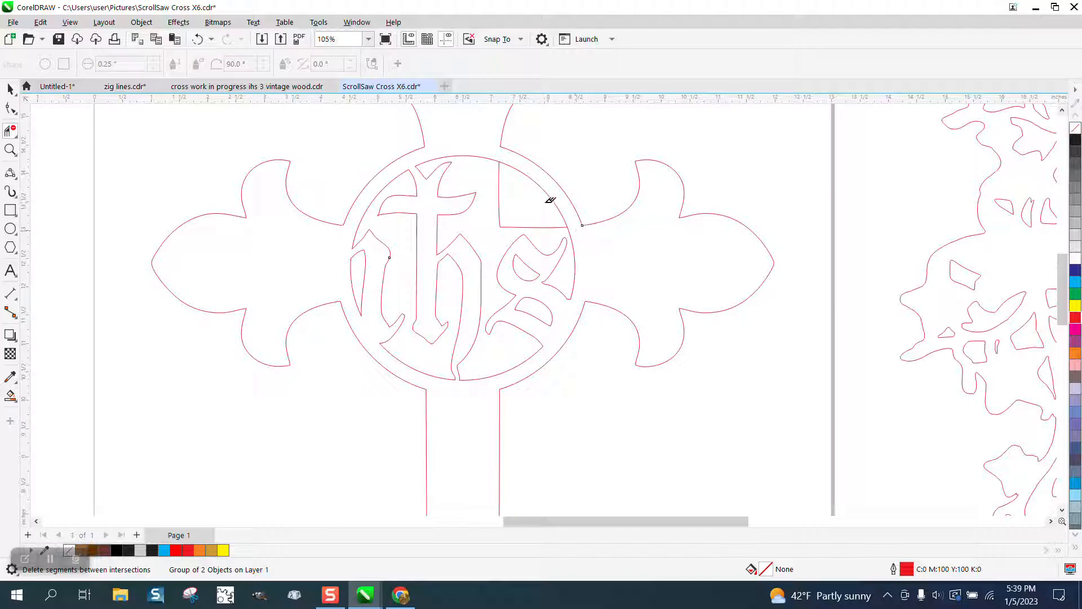
left_click_drag(499, 210, 524, 222)
scroll(519, 217, "down", 2)
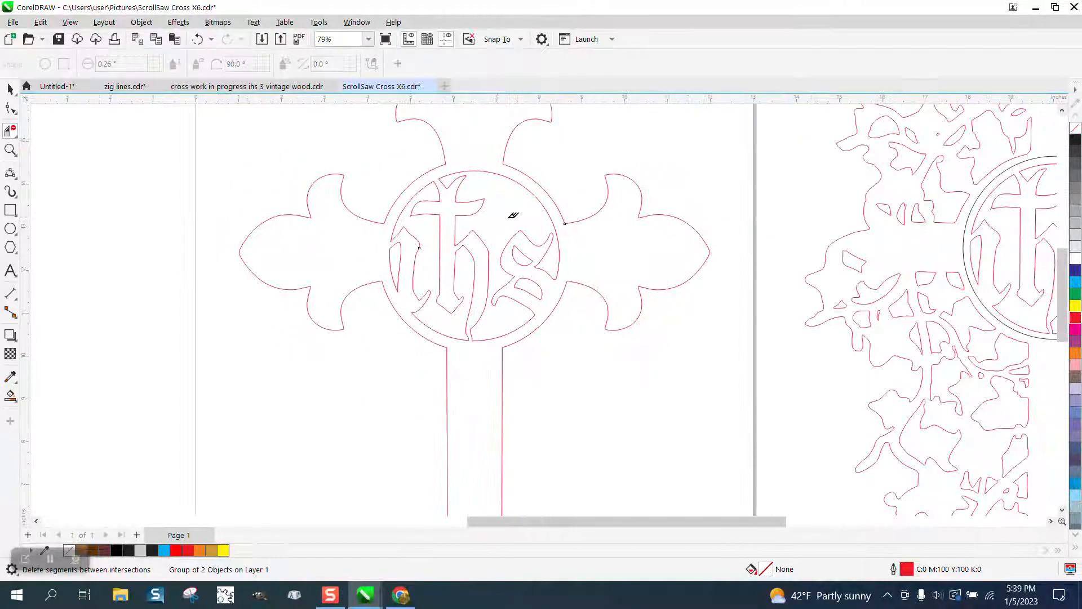
- Smart-fill the enclosed cross region with gold (#CC9933) and a black hairline outline
left_click(9, 395)
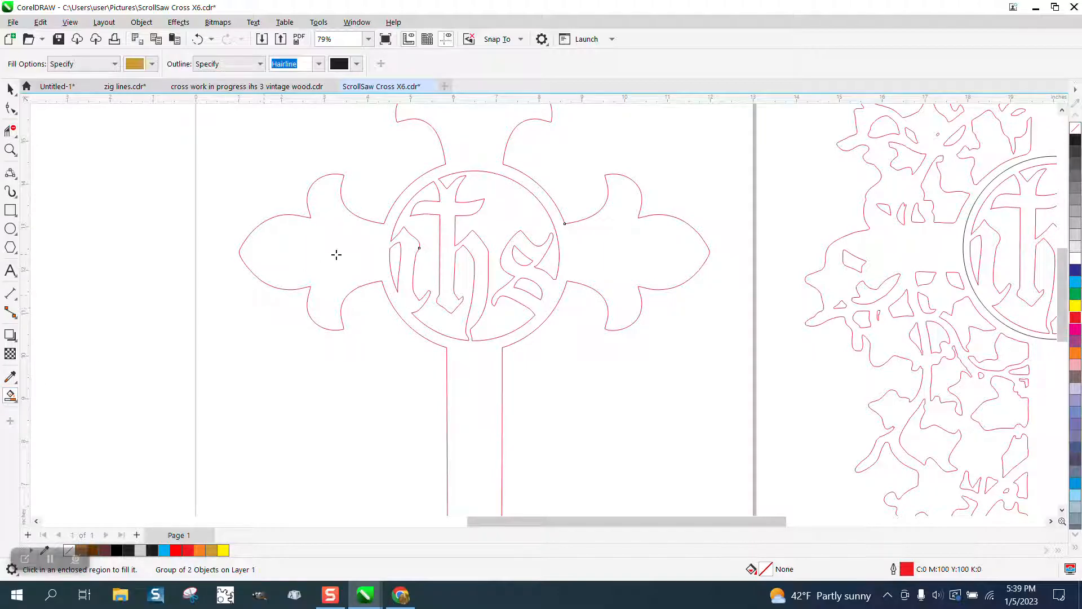
left_click(337, 255)
scroll(294, 268, "down", 5)
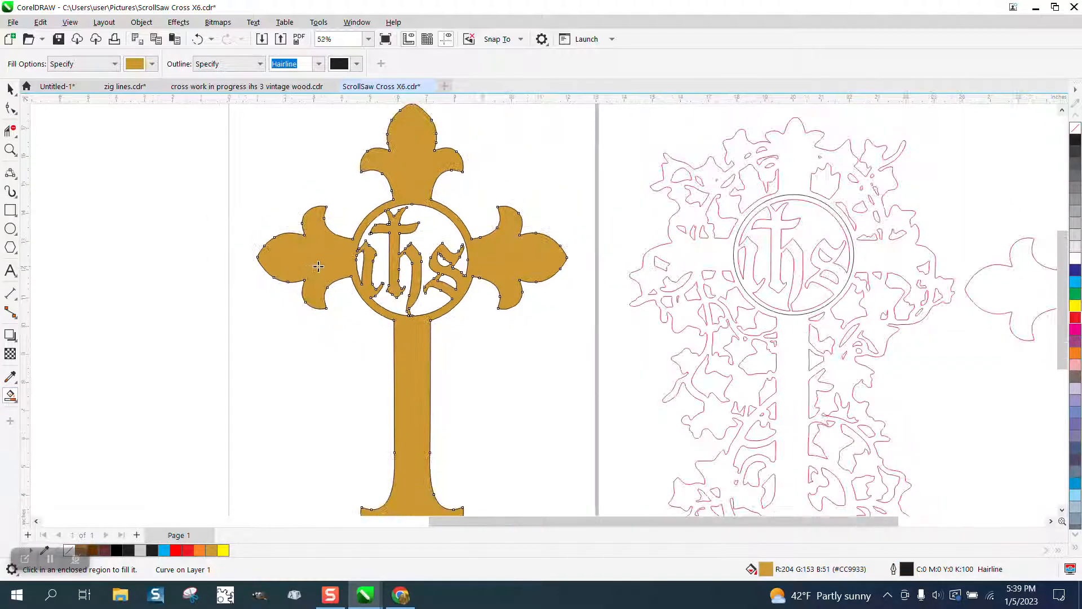
- Move the filled cross off the page to its left, remove its fill and give it a red outline
key("space")
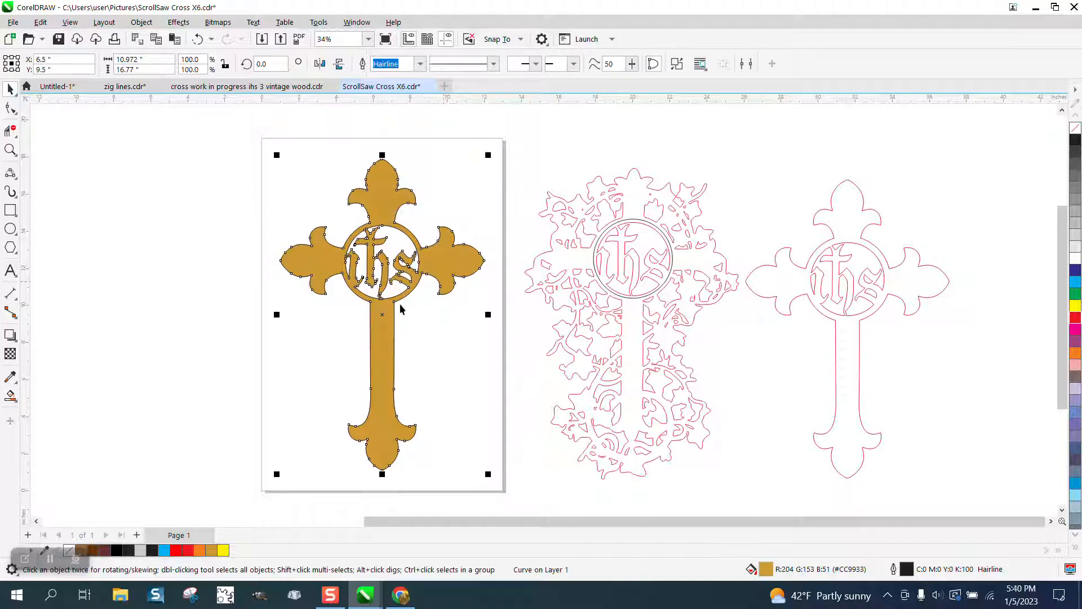
left_click_drag(394, 310, 176, 292)
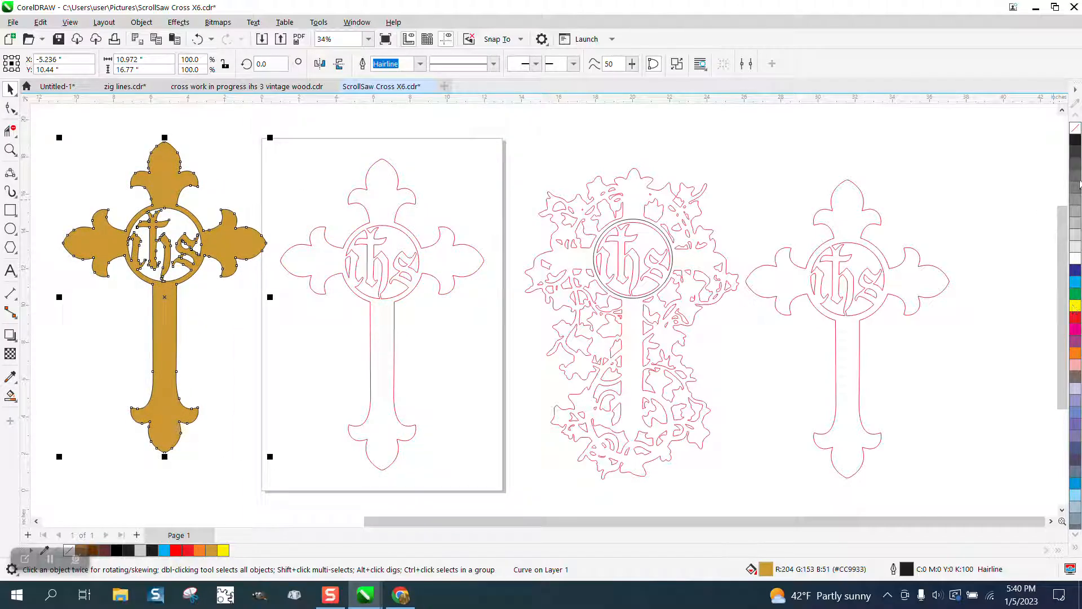
left_click(1075, 129)
right_click(1077, 319)
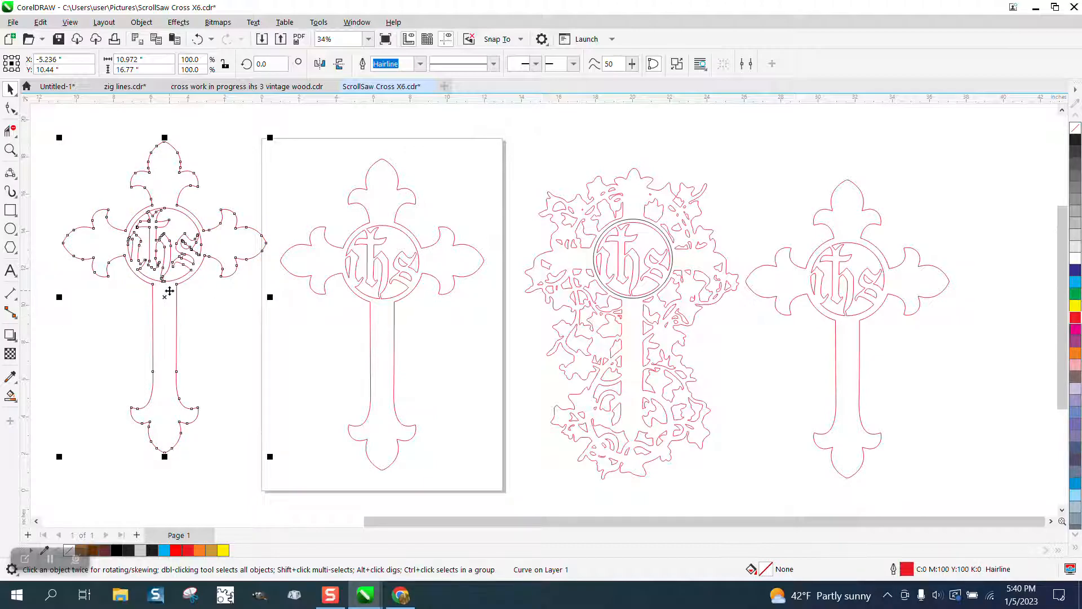
- Delete the trimmed construction cross on the page, including its ihs emblem, circles and all remaining arm and stem outlines
left_click_drag(278, 143, 509, 467)
left_click(512, 465)
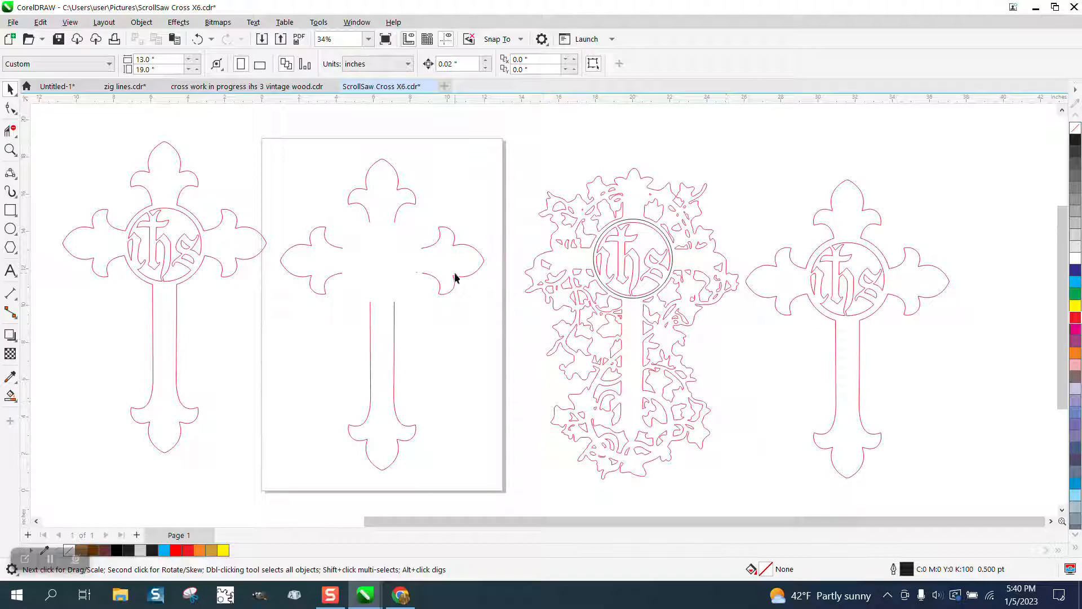
left_click_drag(418, 417, 503, 494)
key("Delete")
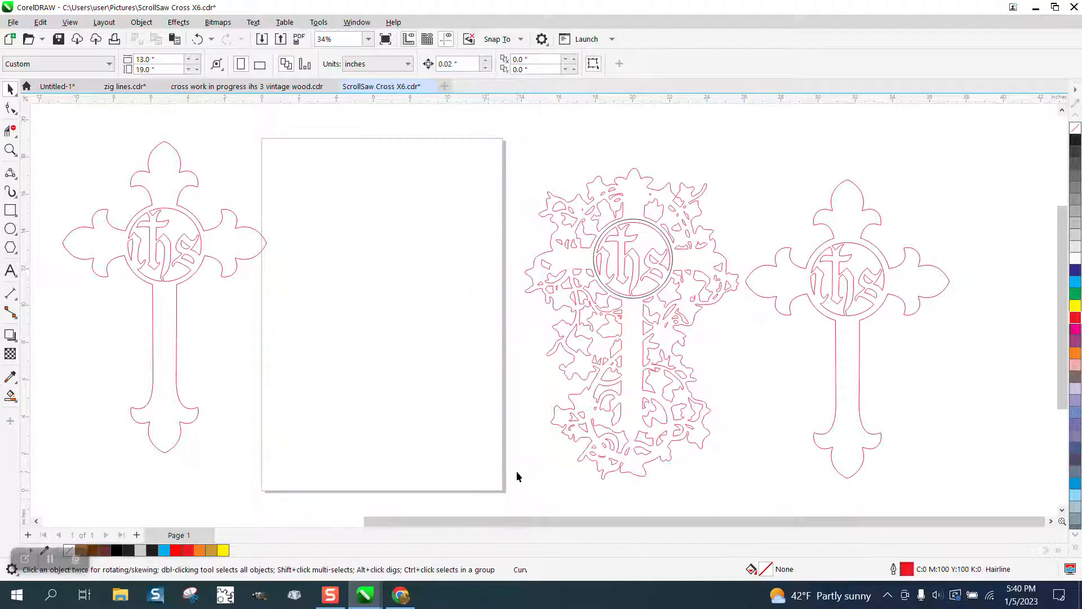
- Move the spare cross from beyond the vine design onto the page and examine its ihs emblem up close
left_click_drag(849, 247, 394, 217)
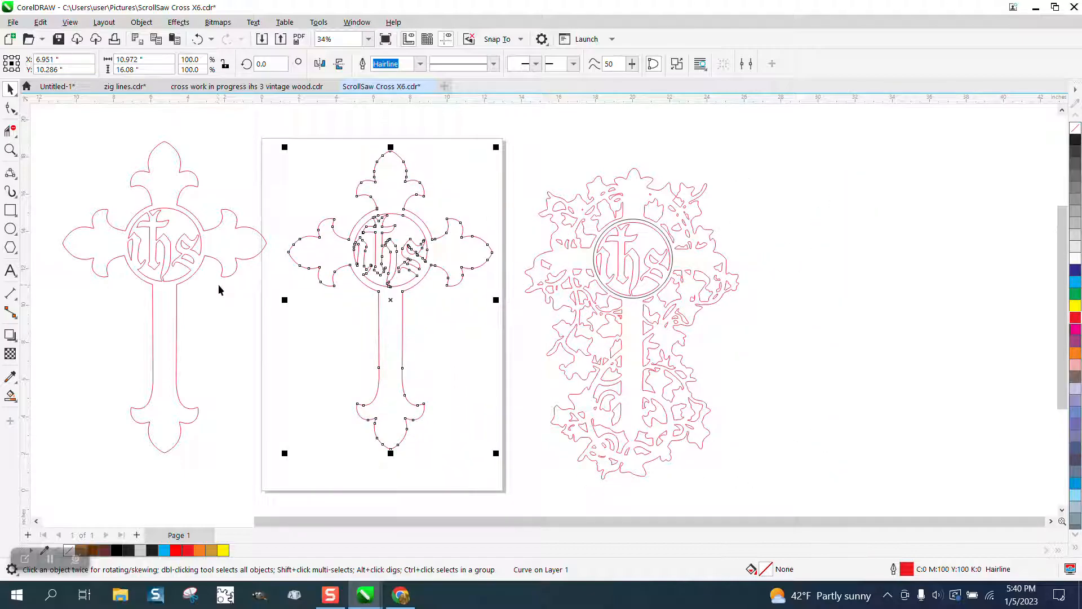
left_click(10, 149)
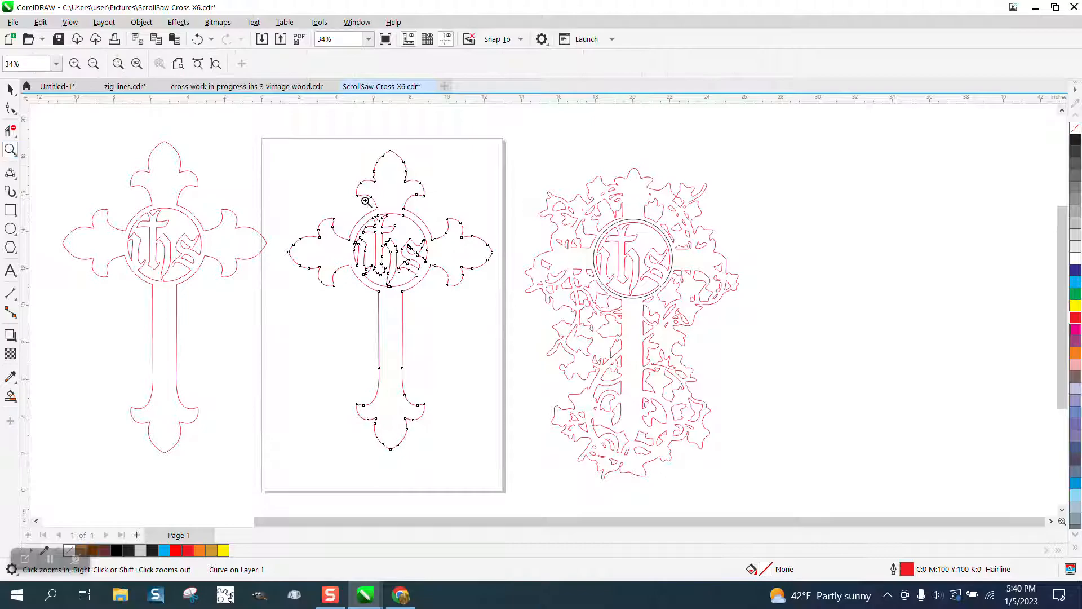
left_click_drag(367, 202, 420, 236)
scroll(462, 245, "down", 2)
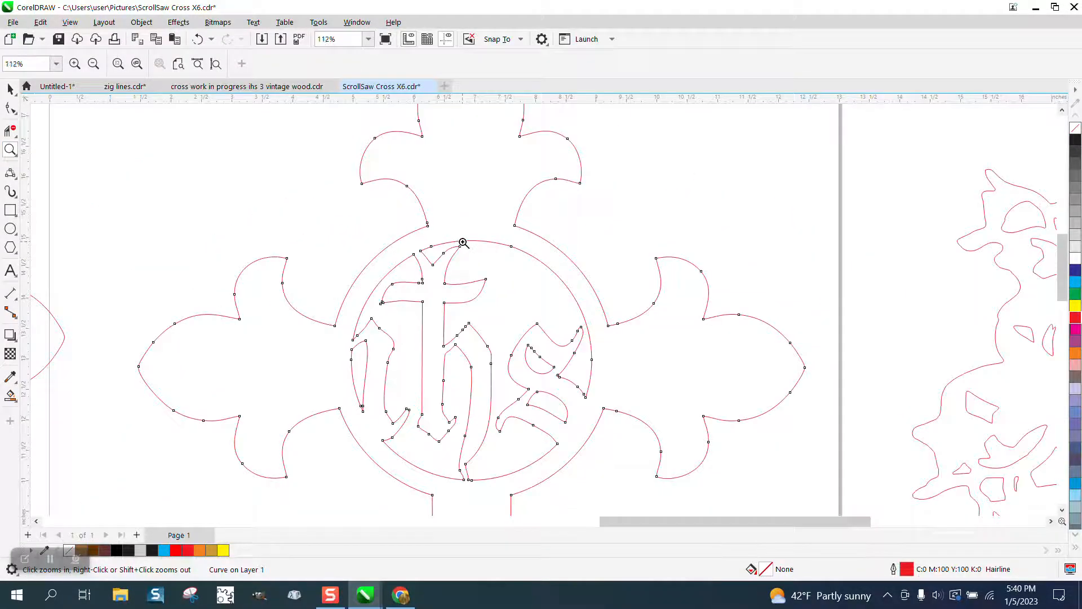
scroll(463, 243, "down", 2)
scroll(469, 246, "down", 2)
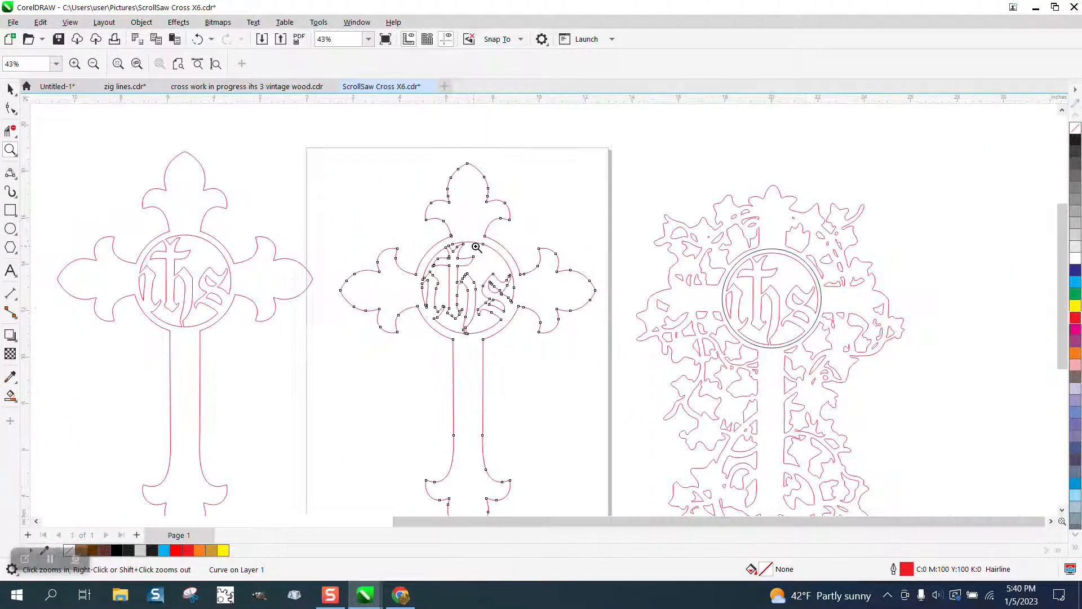
- Delete the spare cross on the page and move the new red-outlined cross onto the page in its place
left_click(10, 89)
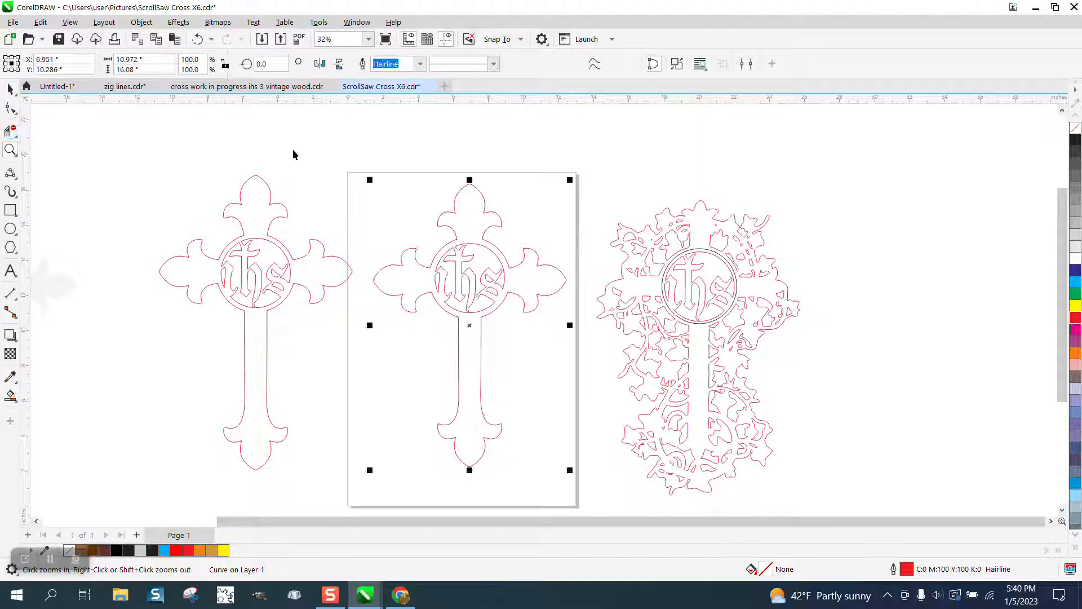
key("Delete")
left_click_drag(269, 245, 520, 275)
- Pull the black outer circle off the vine cross's emblem and delete it
left_click(739, 272)
left_click_drag(733, 274, 902, 273)
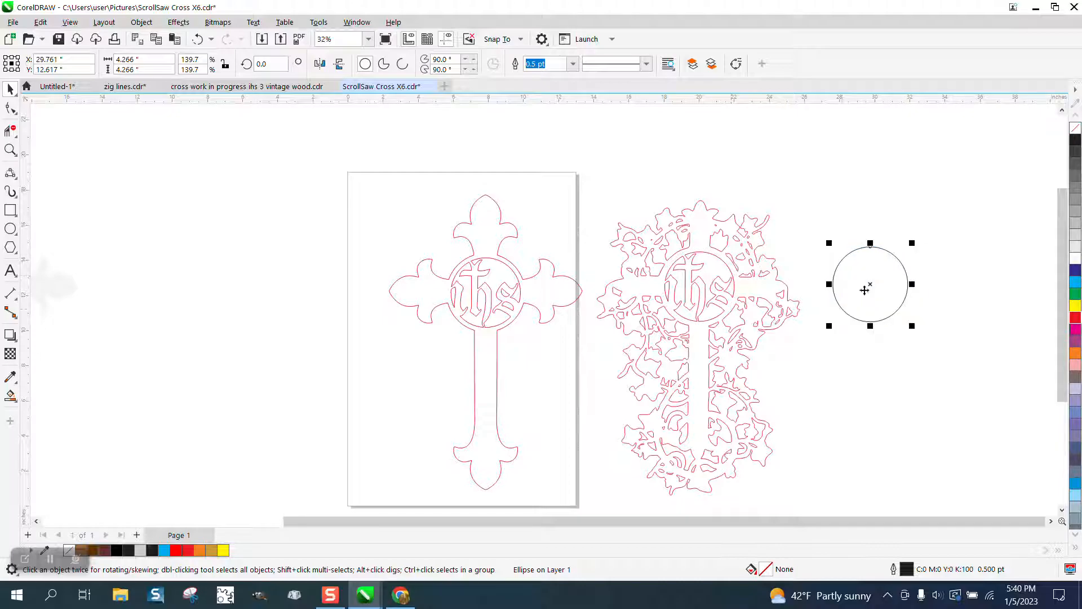
key("XF86Calculator")
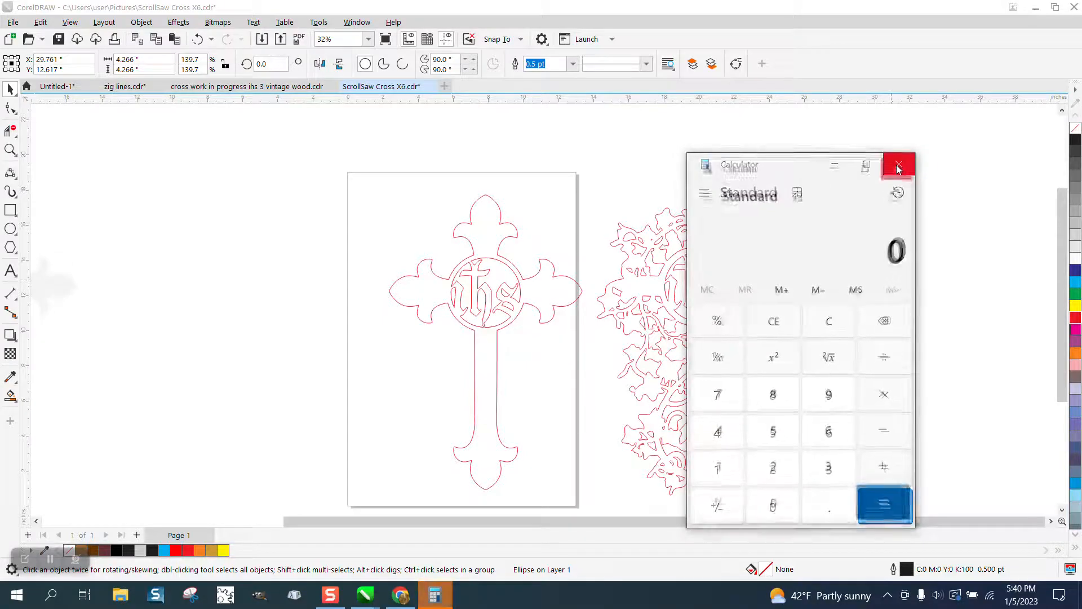
left_click(900, 168)
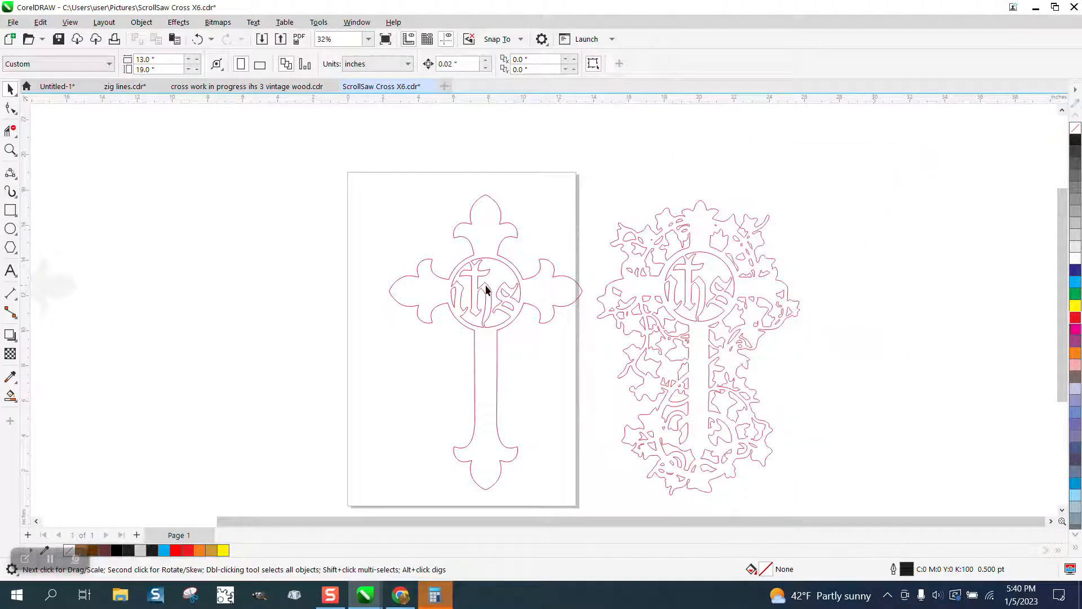
- Center the new red-outlined ihs cross on the page
left_click(506, 292)
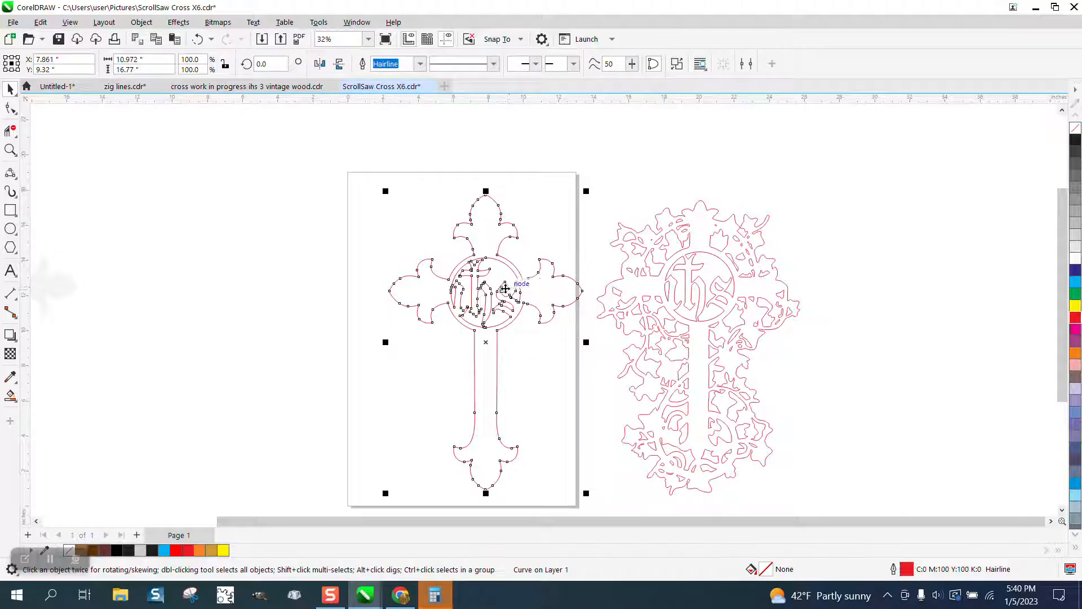
key("p")
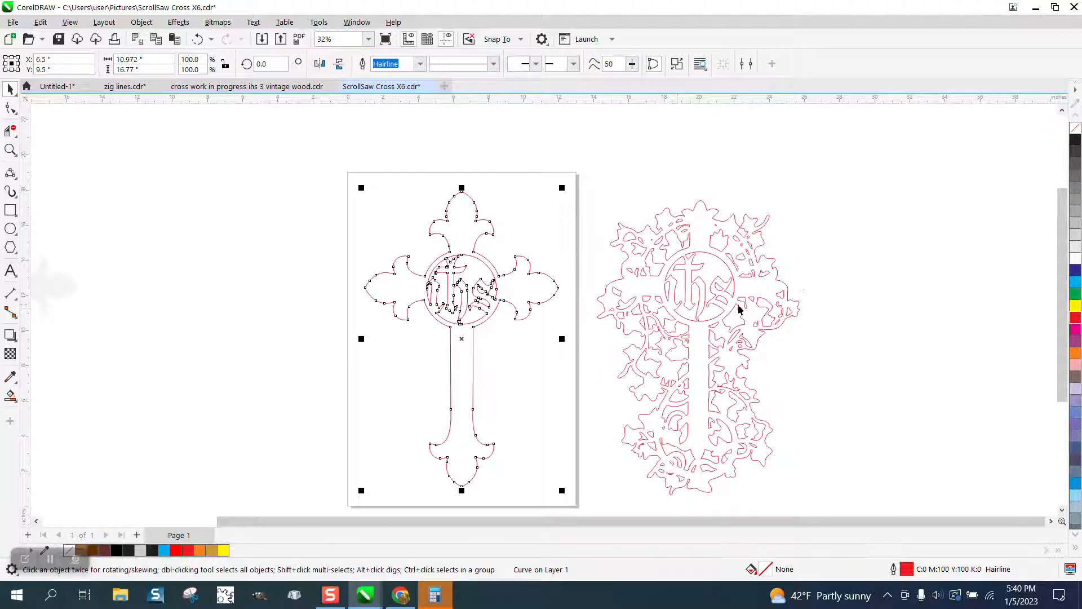
left_click(545, 336)
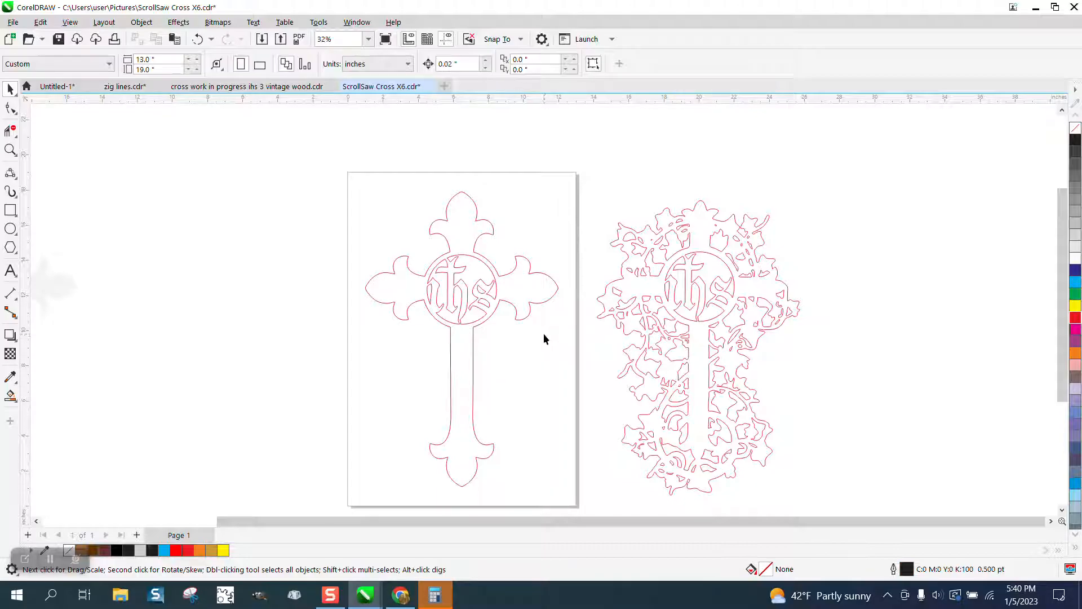
- Delete the leftover black cross lying off the page to its left
scroll(383, 294, "down", 2)
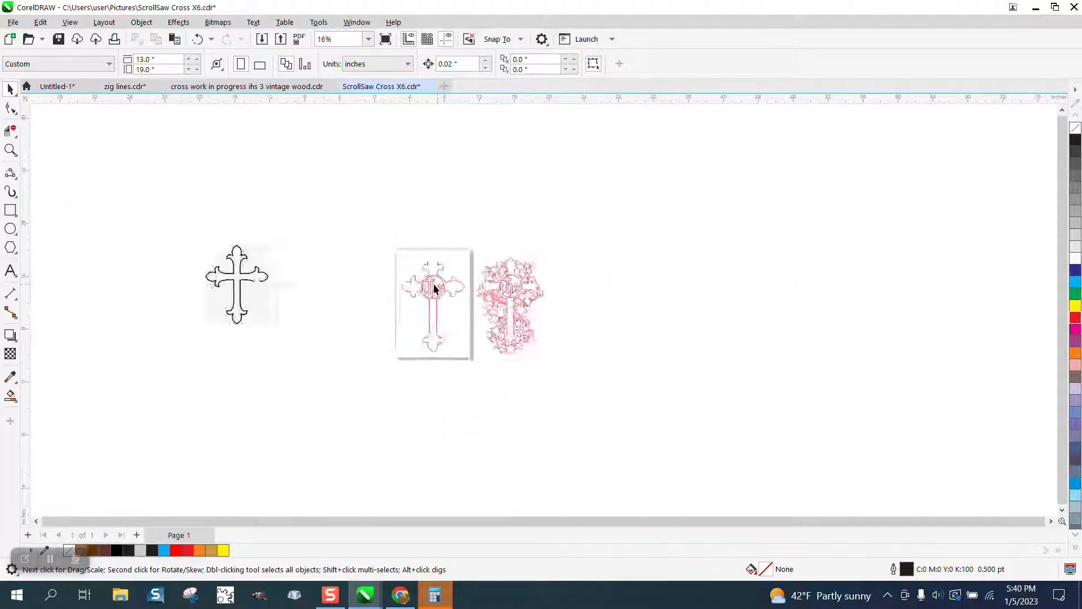
left_click_drag(362, 336, 363, 336)
key("Delete")
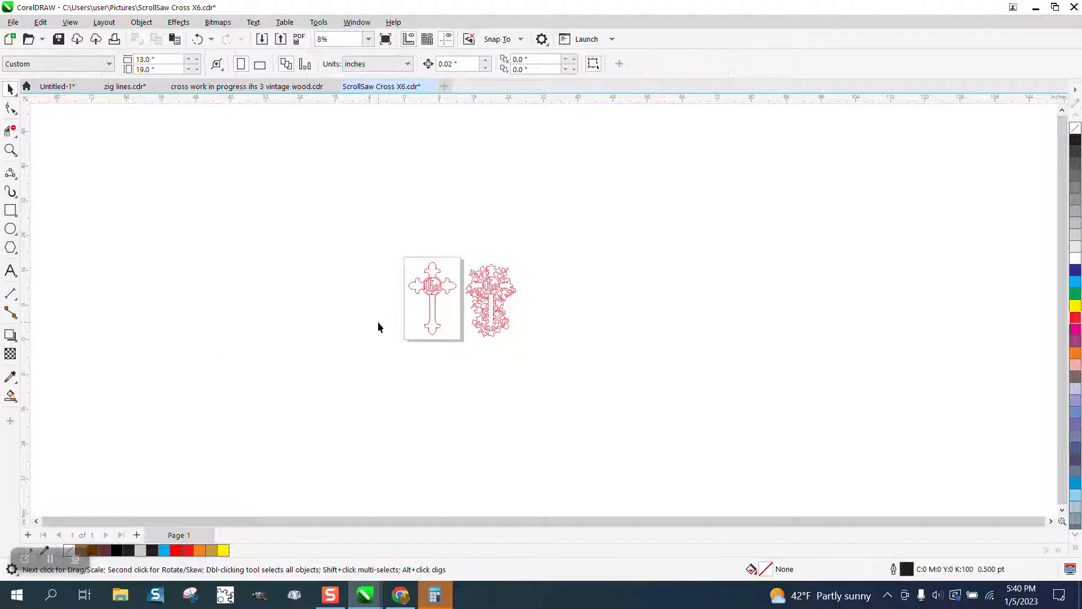